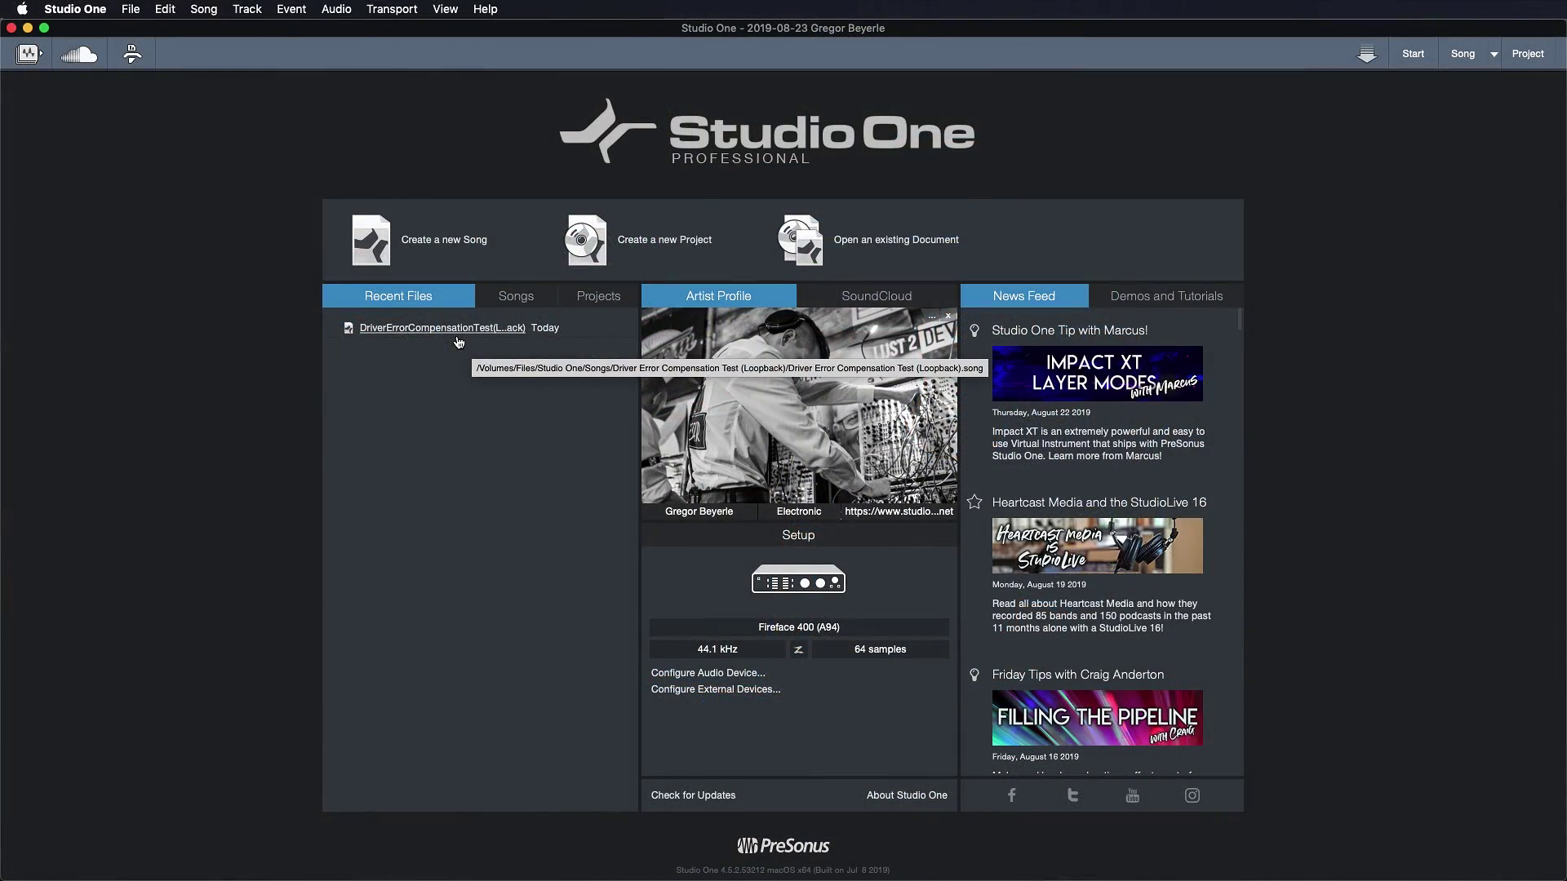
pyautogui.click(457, 333)
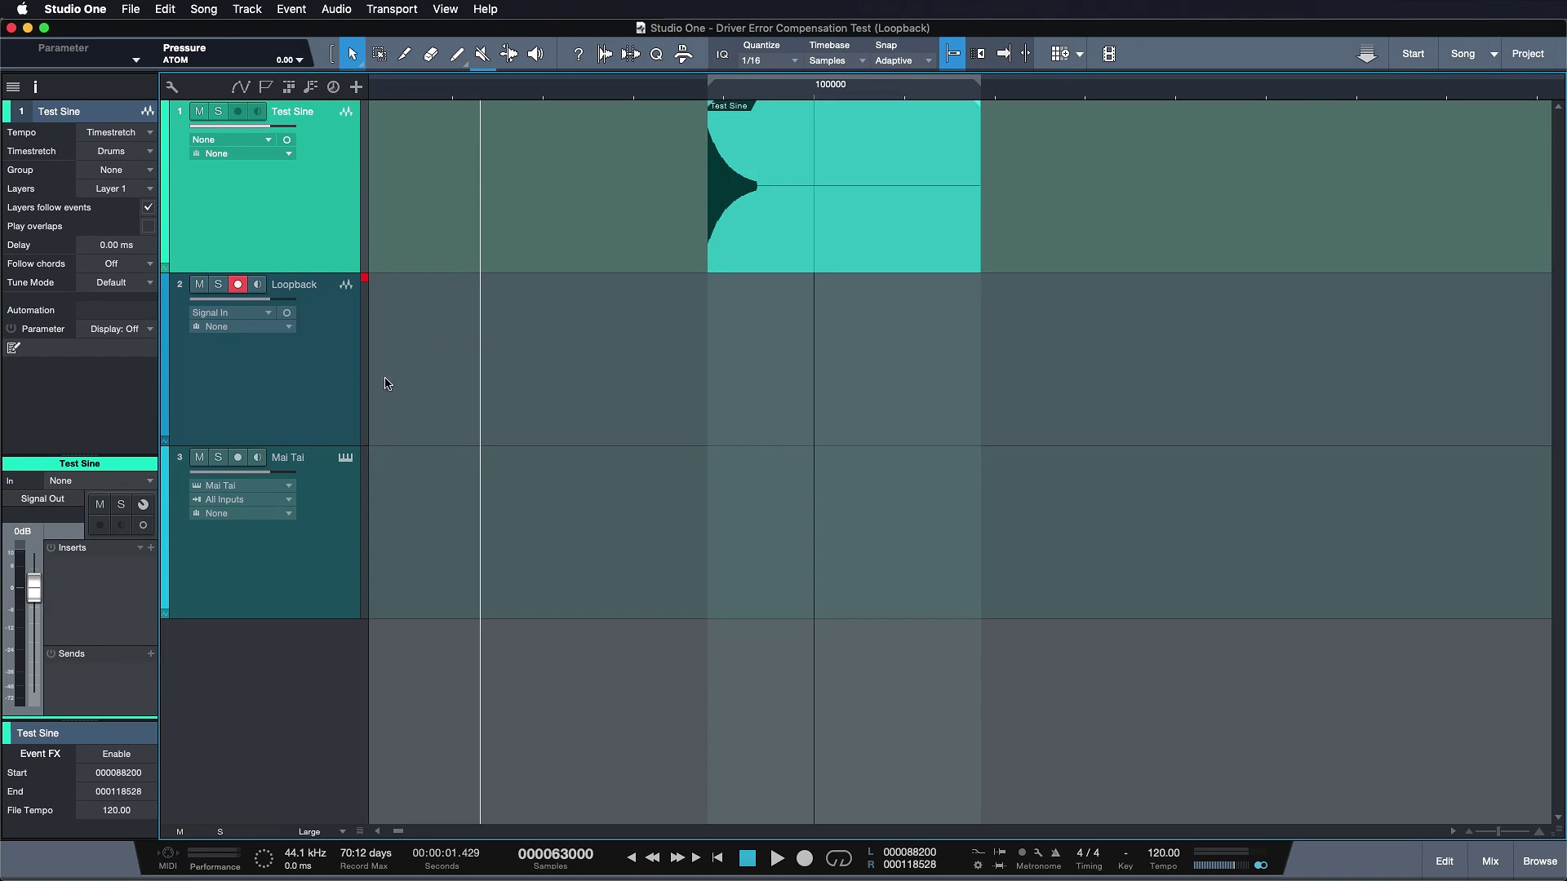
pyautogui.click(57, 502)
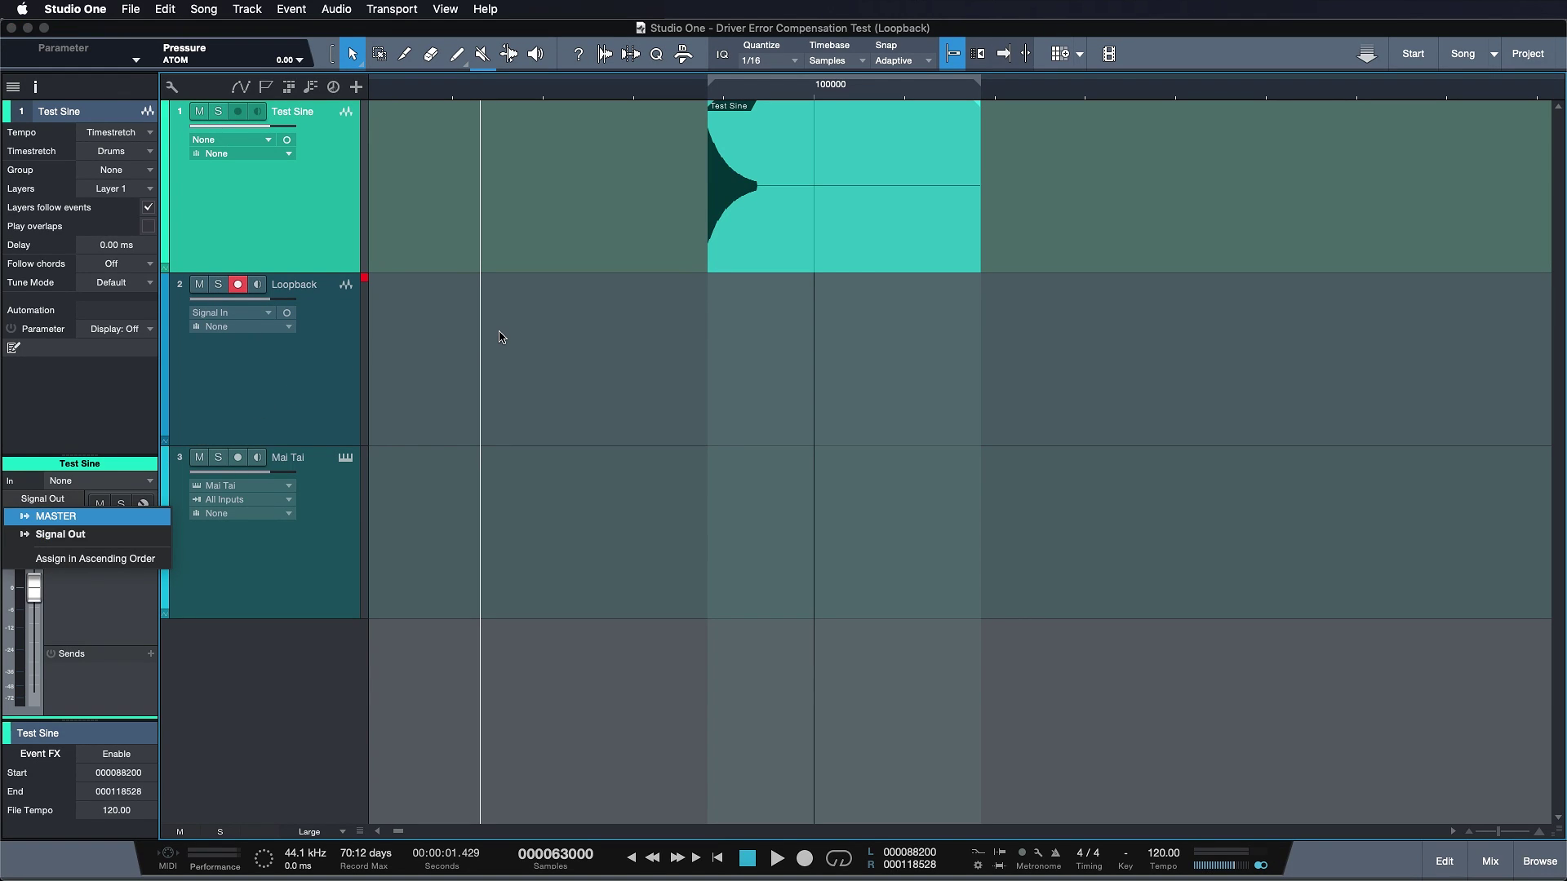
pyautogui.click(447, 288)
pyautogui.click(303, 357)
pyautogui.click(74, 503)
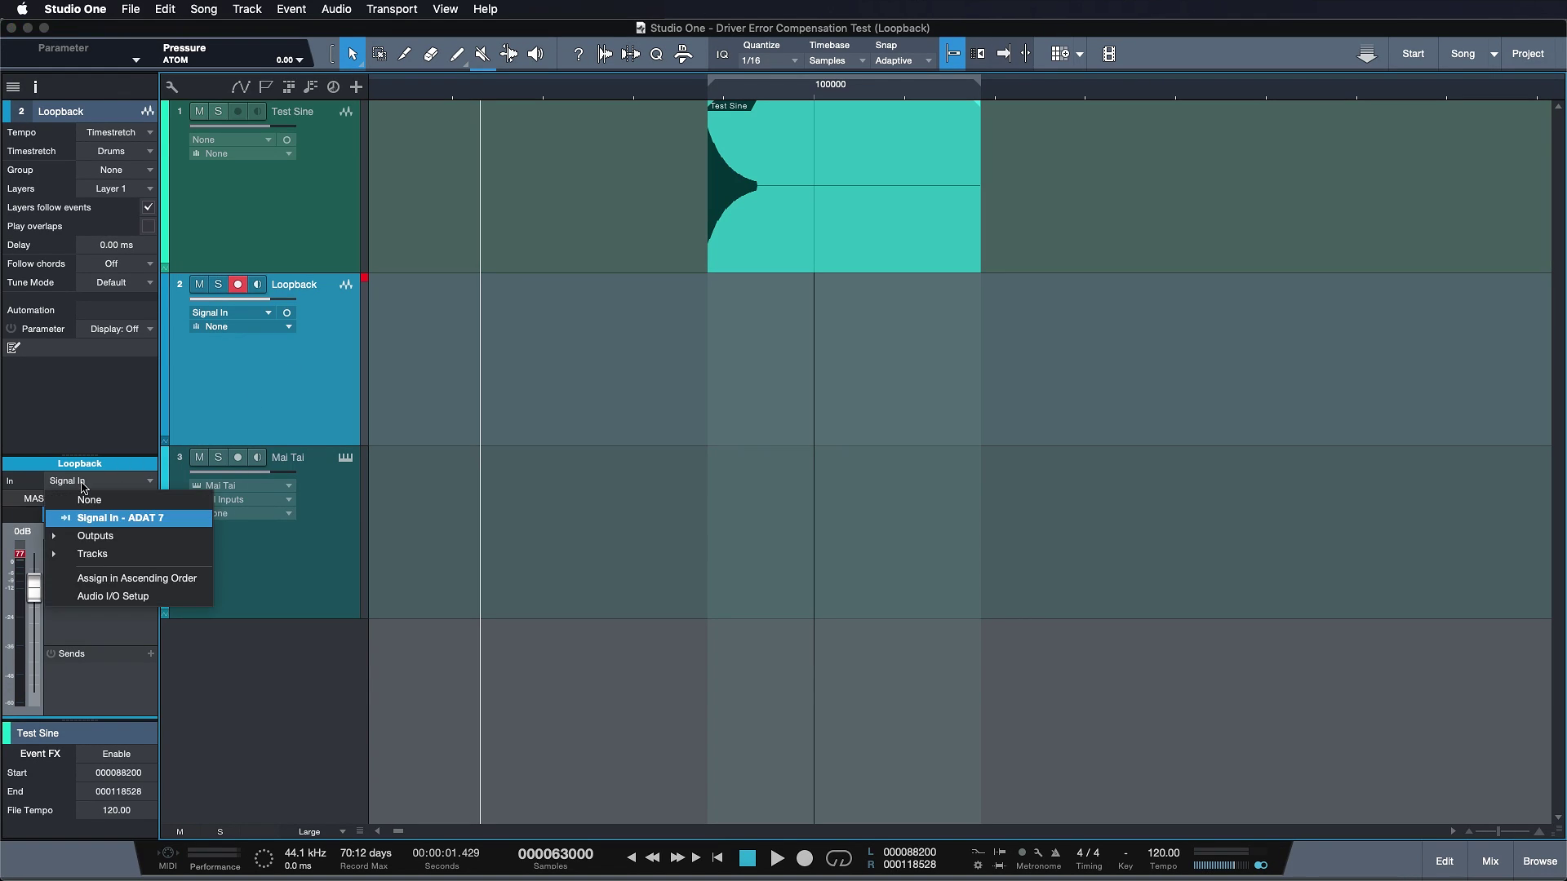
pyautogui.click(82, 485)
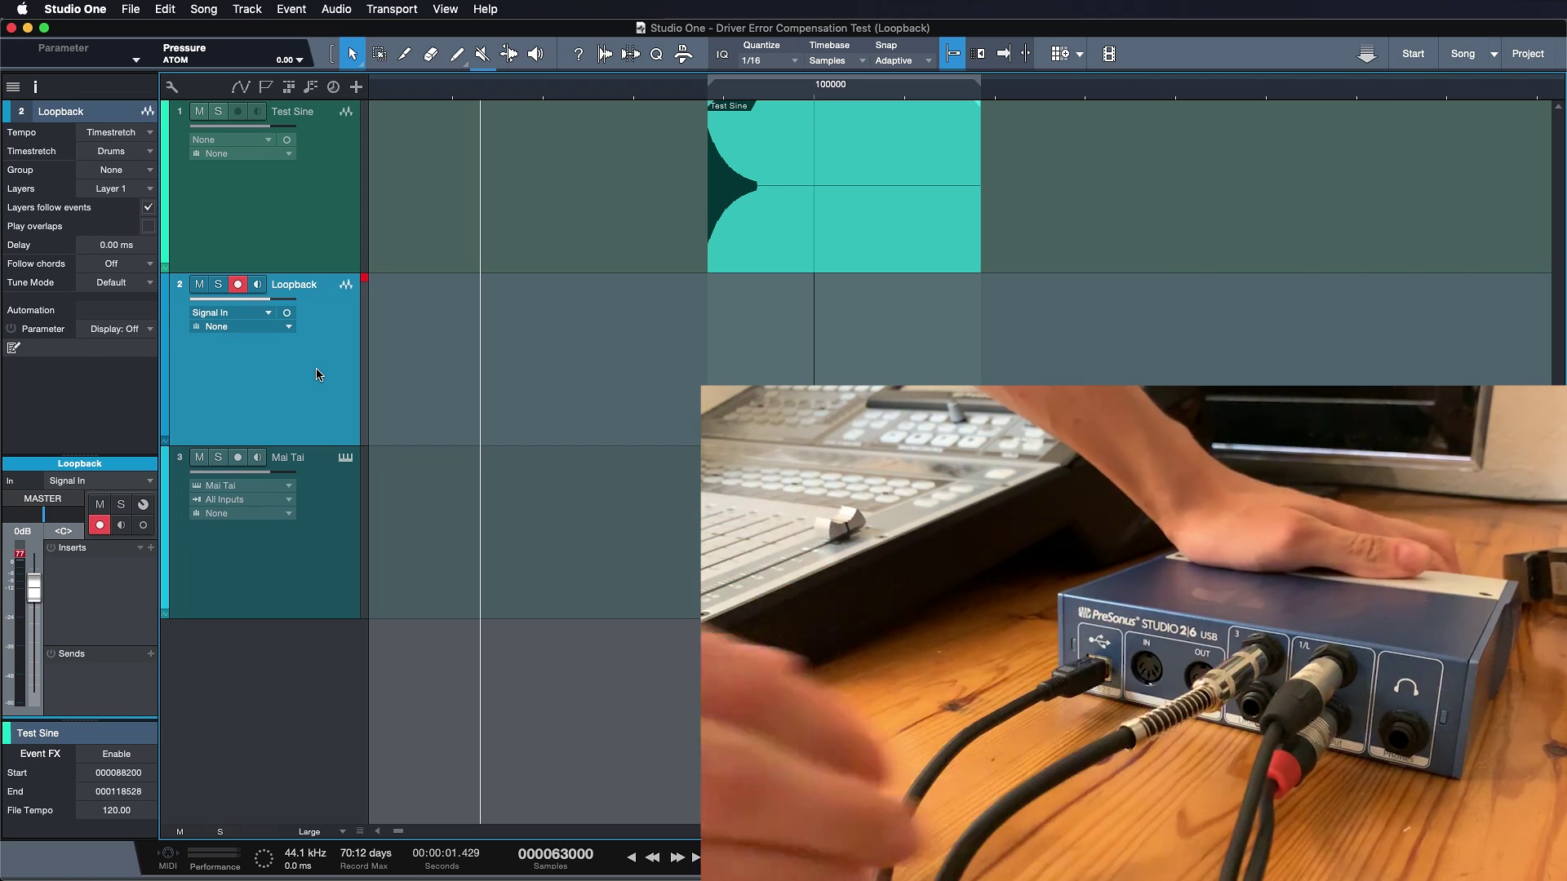
pyautogui.click(519, 231)
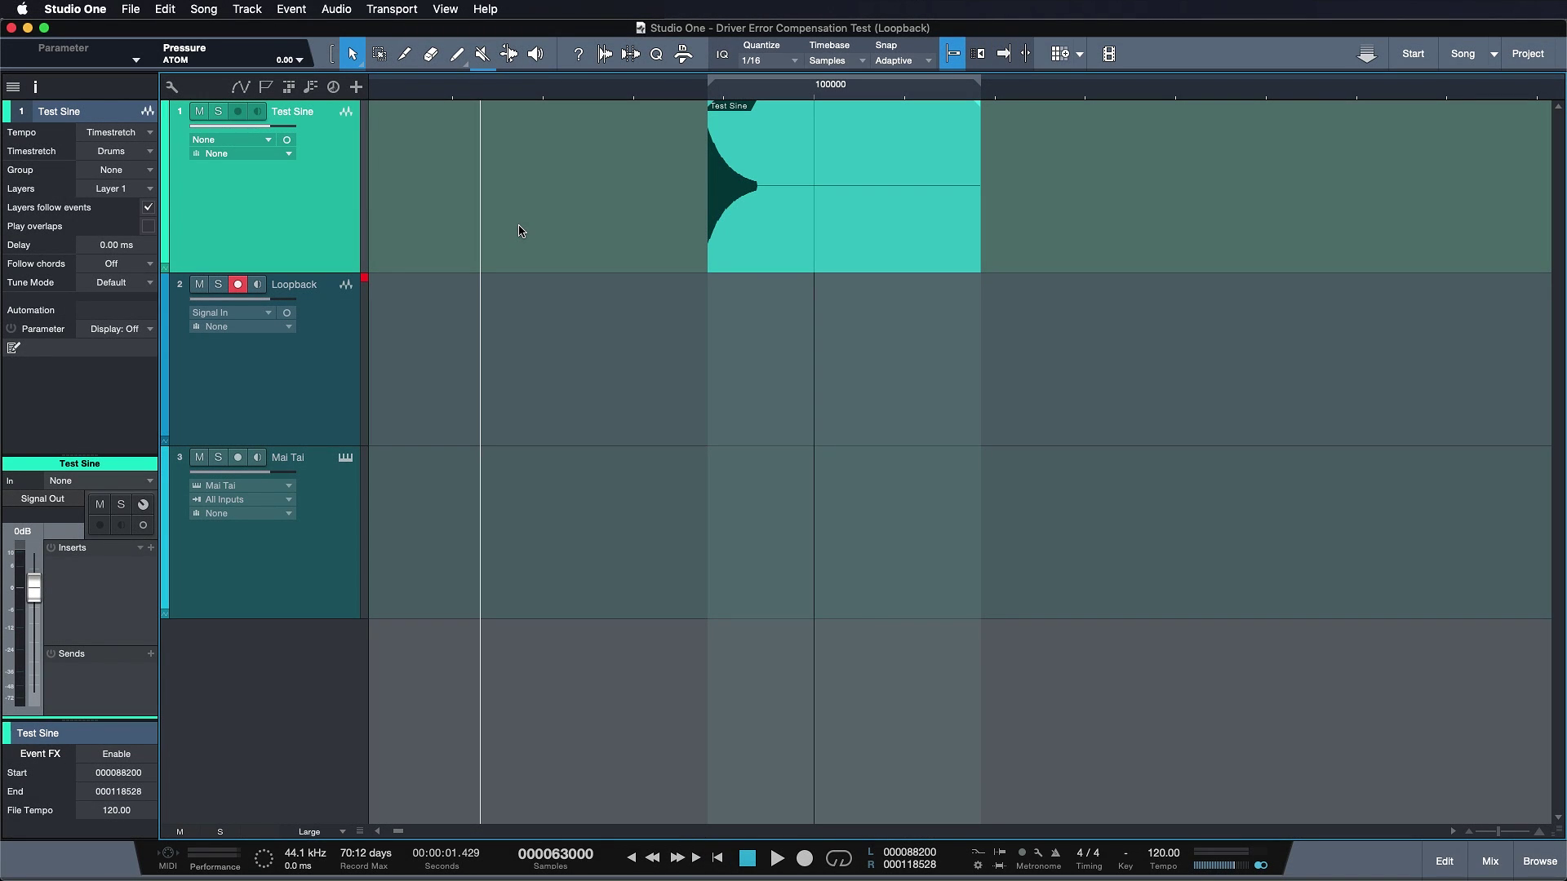
# Record a loopback take of the test sine, then zoom in on Test Sine's start and back out.
pyautogui.press('KP_Multiply')
pyautogui.press('space')
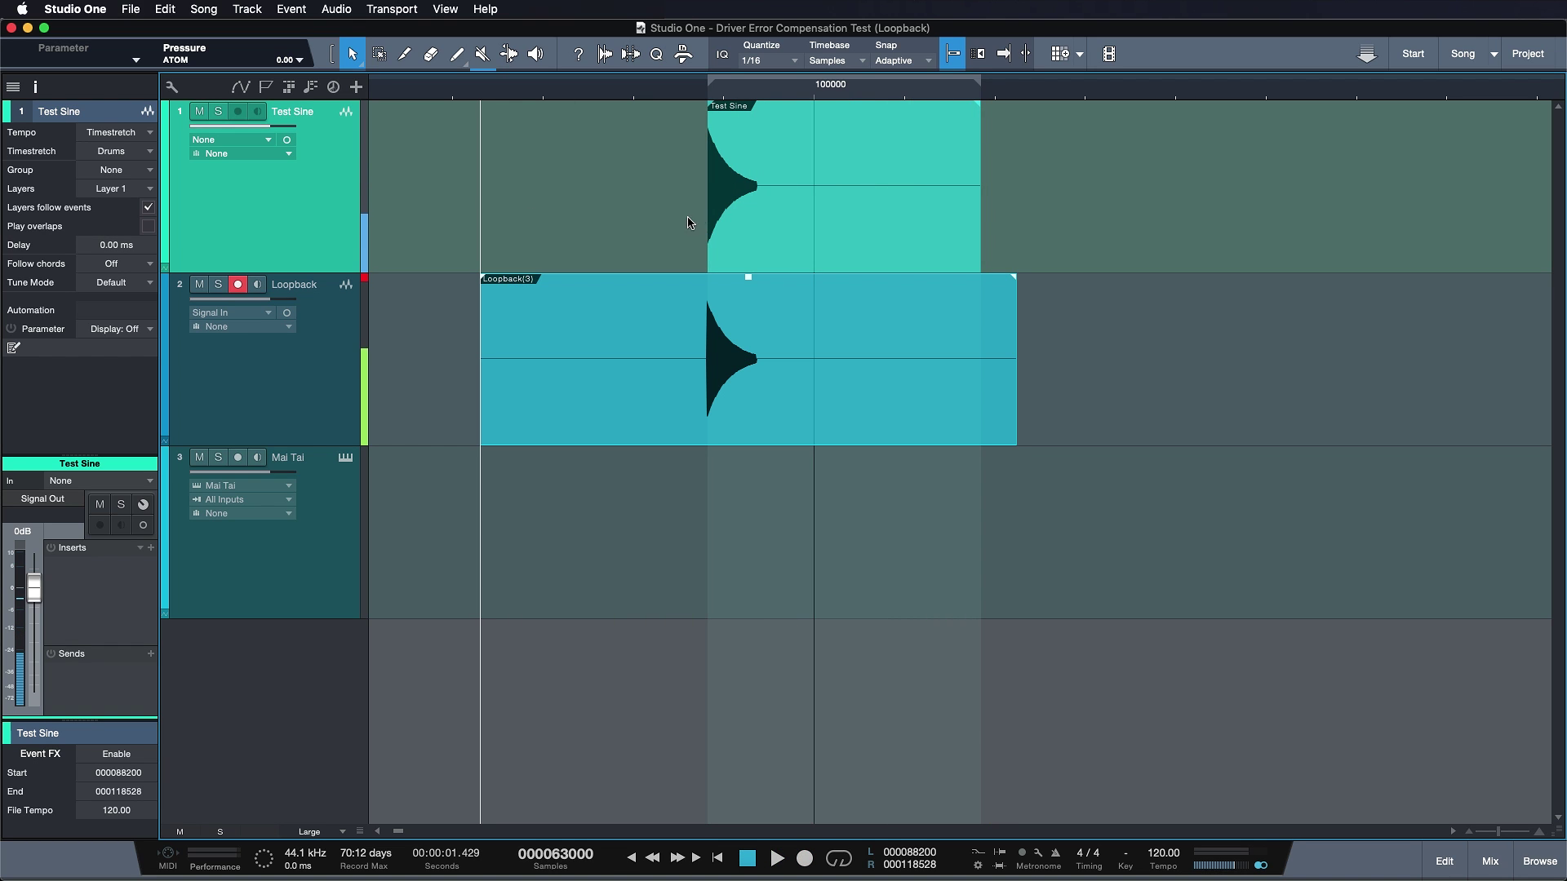
pyautogui.click(735, 198)
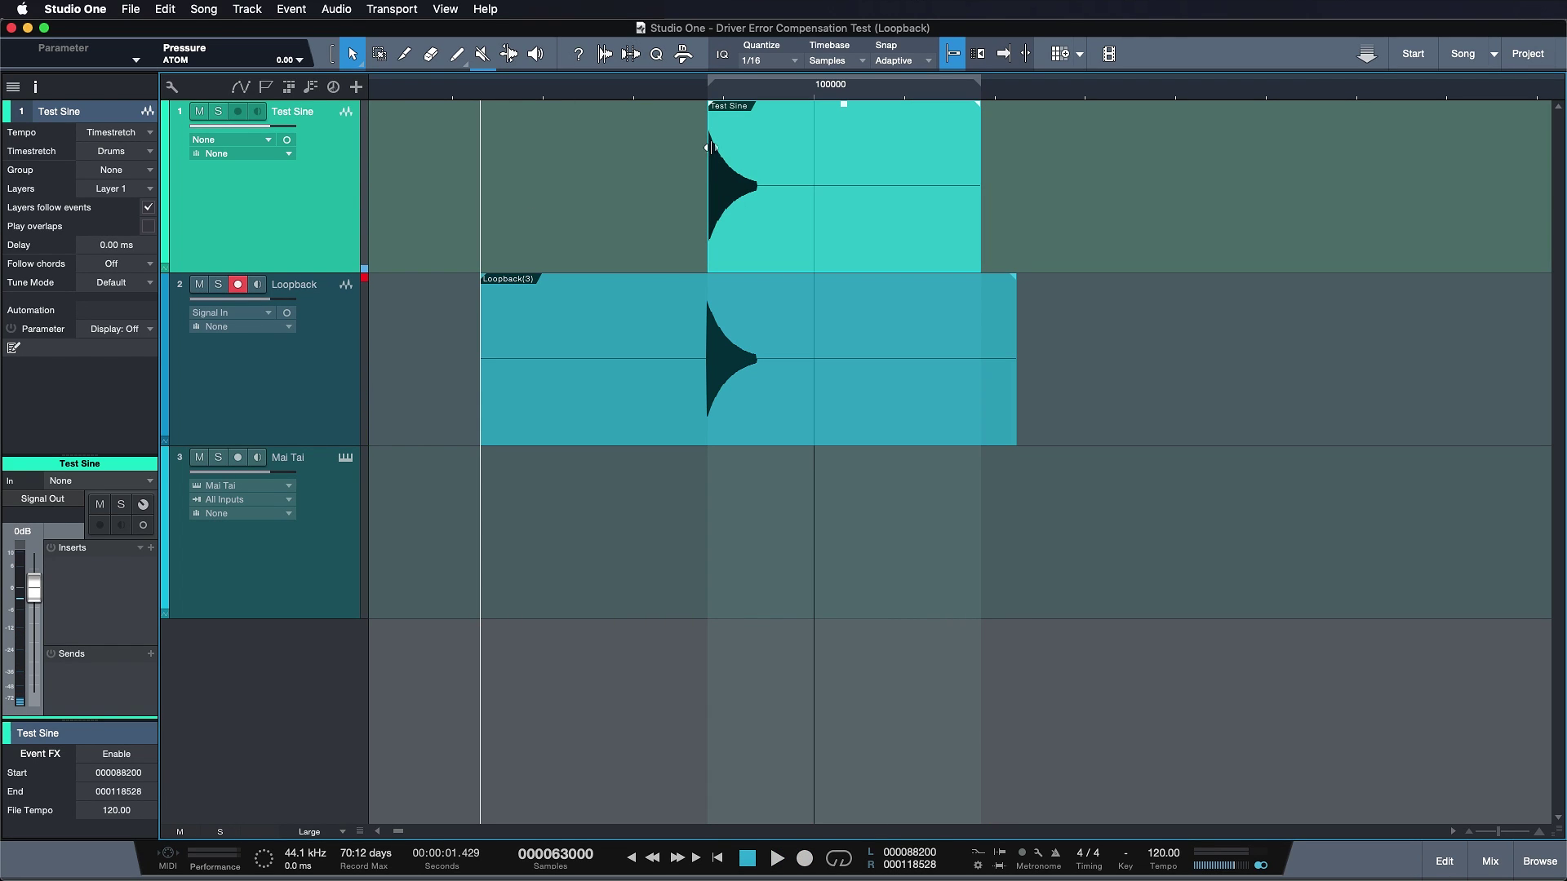
pyautogui.click(707, 87)
pyautogui.scroll(10, 707, 95)
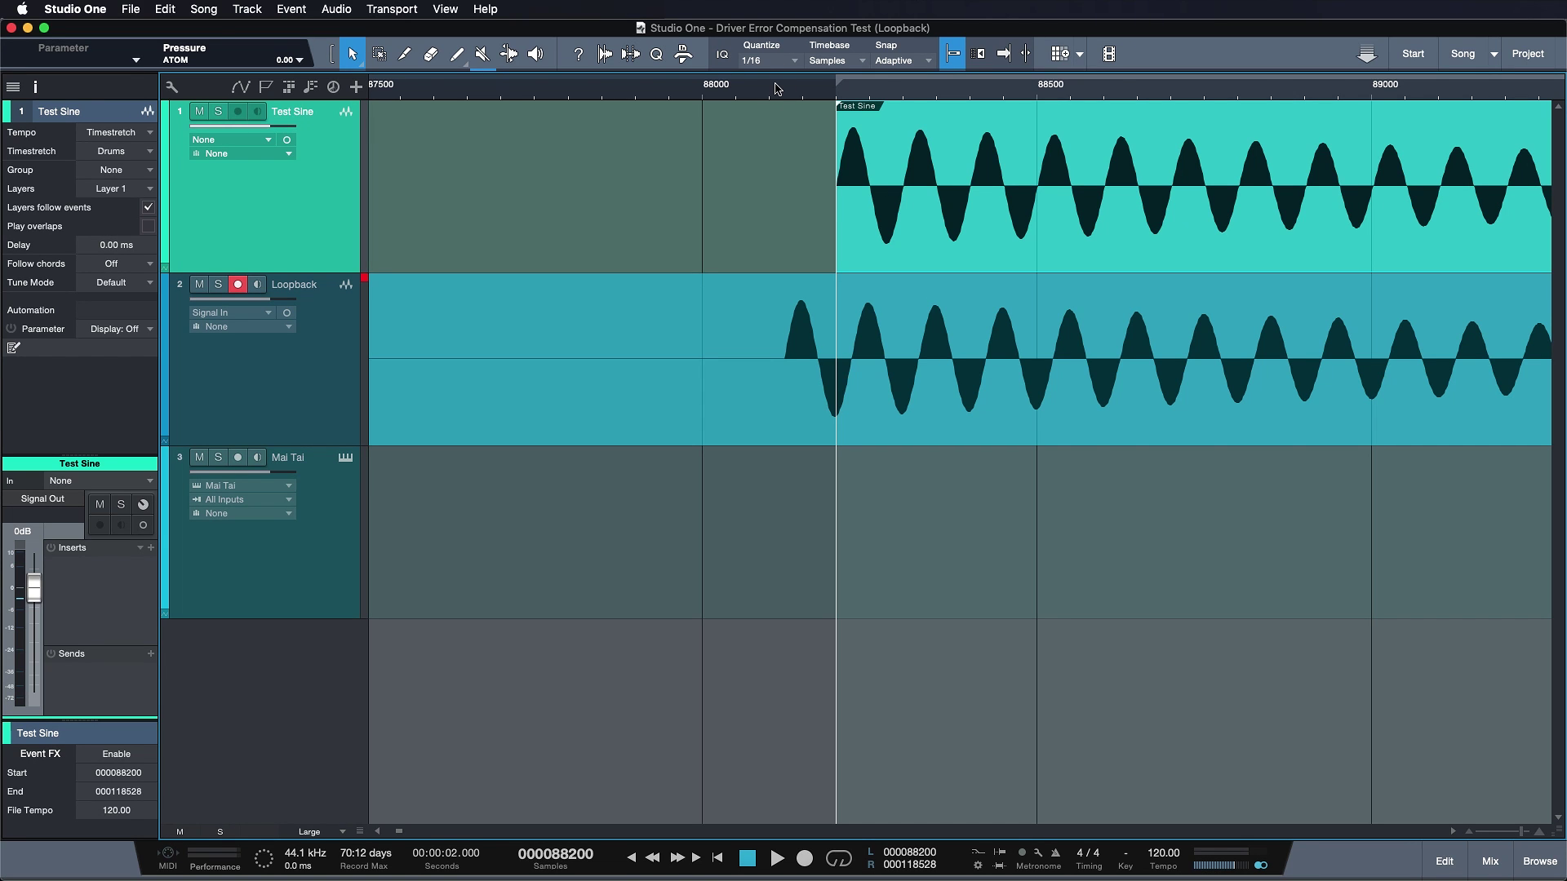
pyautogui.scroll(-8, 778, 88)
pyautogui.scroll(-5, 778, 88)
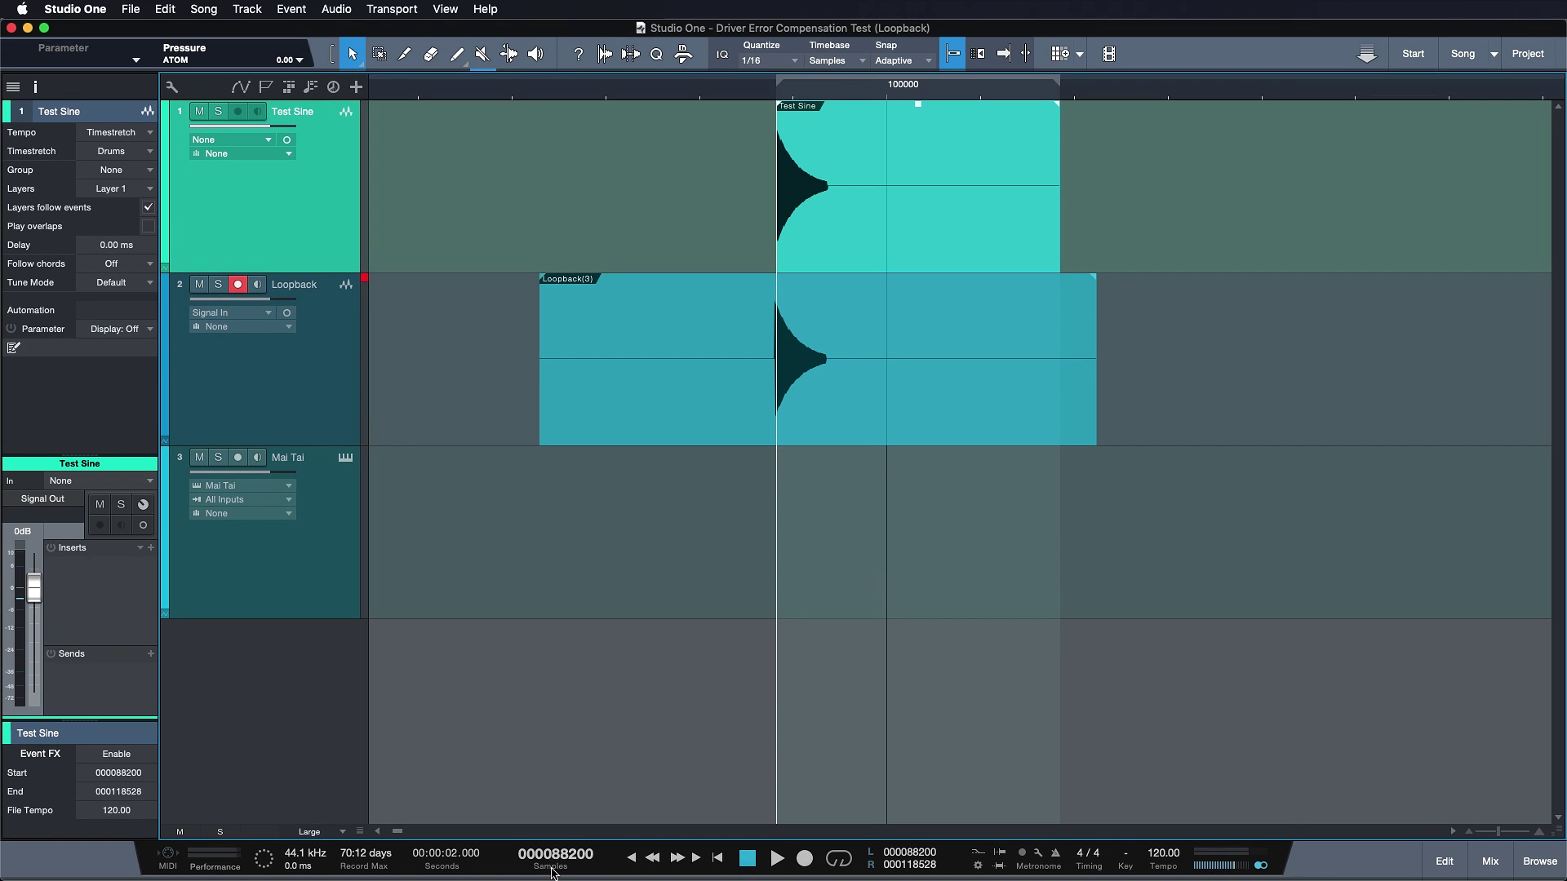
# Find where the Loopback(3) sine starts: sample 88125, 75 samples before Test Sine's 88200.
pyautogui.click(720, 412)
pyautogui.press('l')
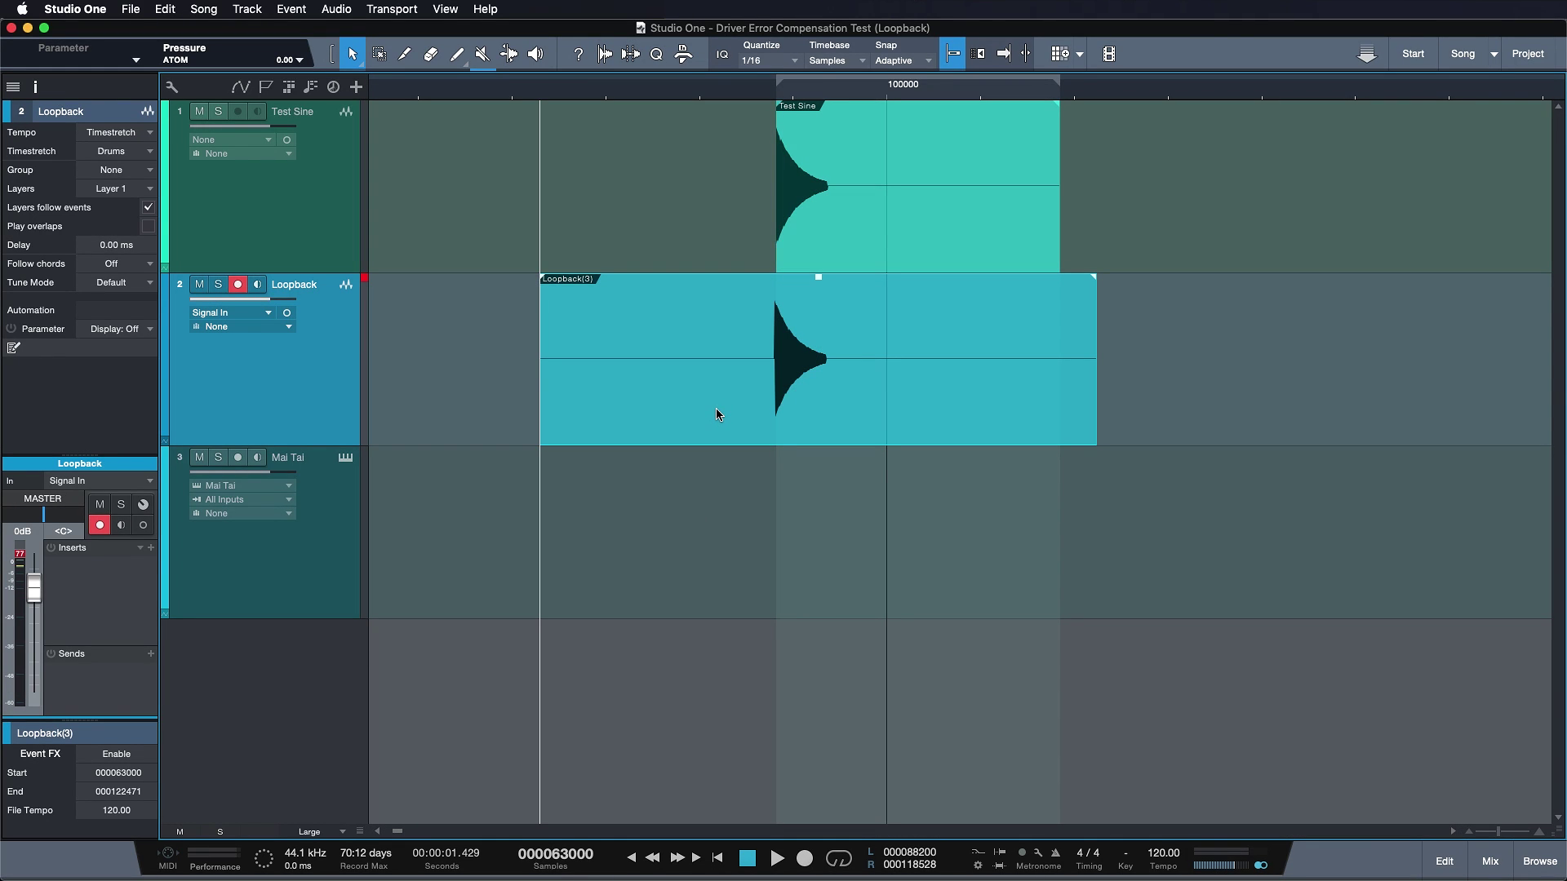
pyautogui.press('KP_1')
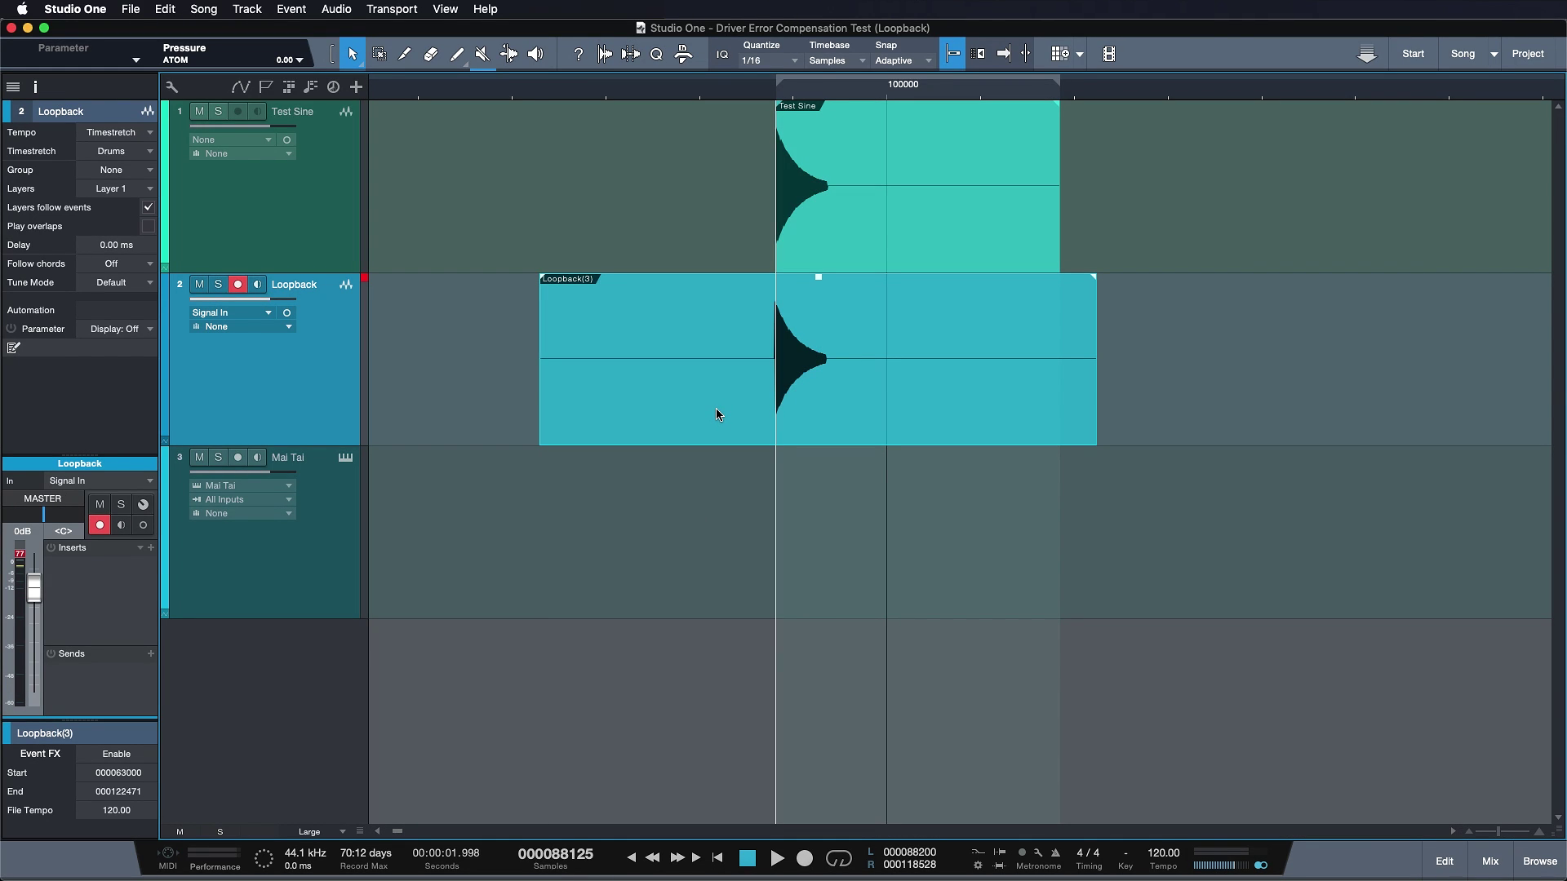
pyautogui.press('e')
pyautogui.press('e')
pyautogui.press('e')
pyautogui.press('e')
pyautogui.press('e')
pyautogui.press('e')
pyautogui.press('e')
pyautogui.press('e')
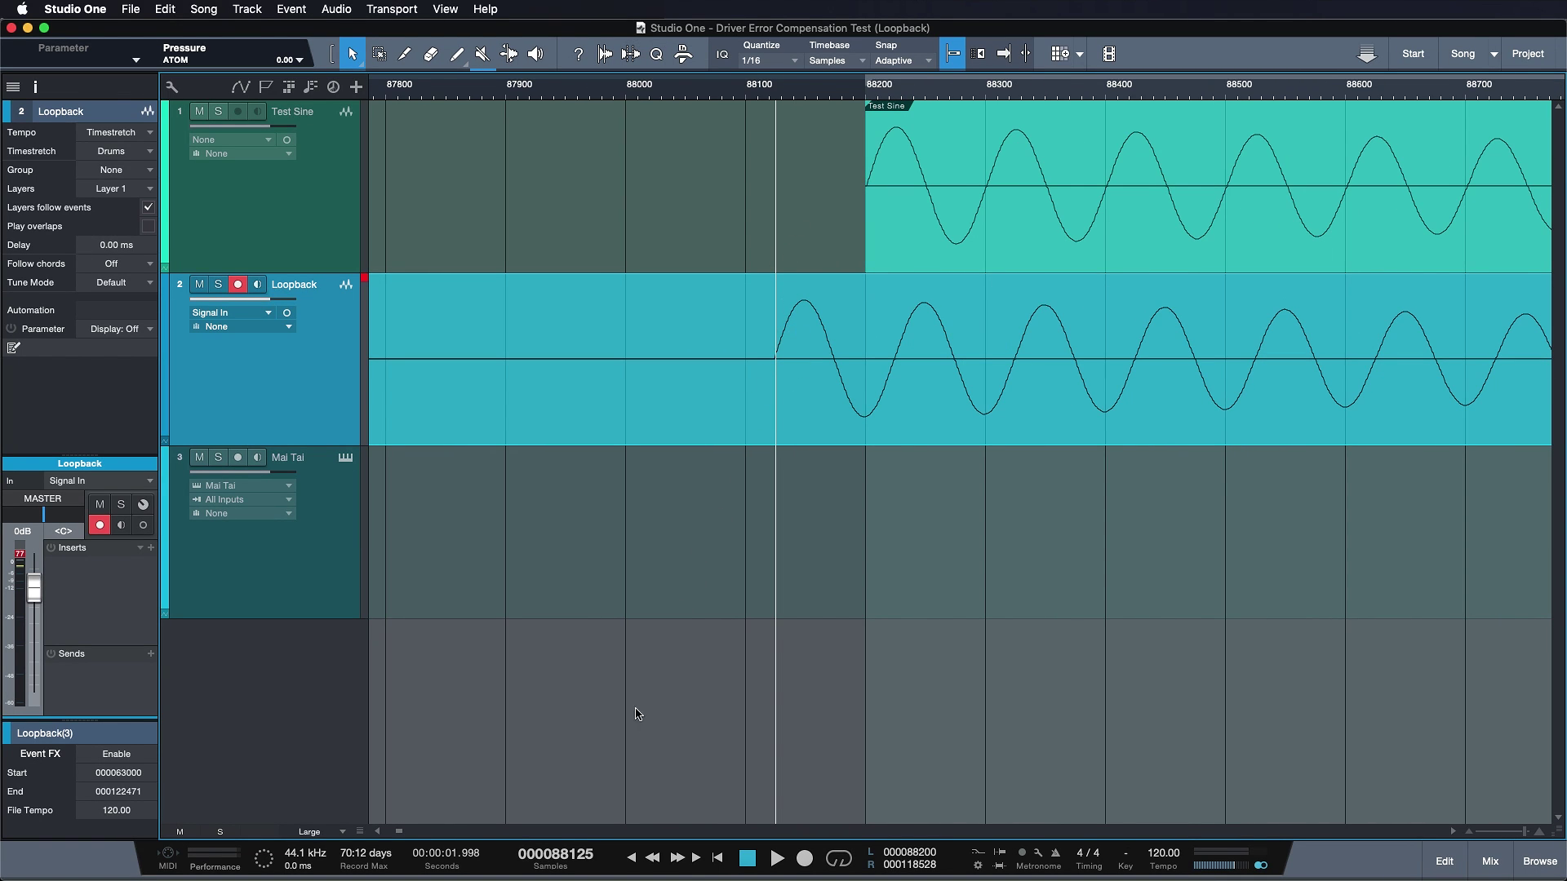
pyautogui.rightClick(544, 862)
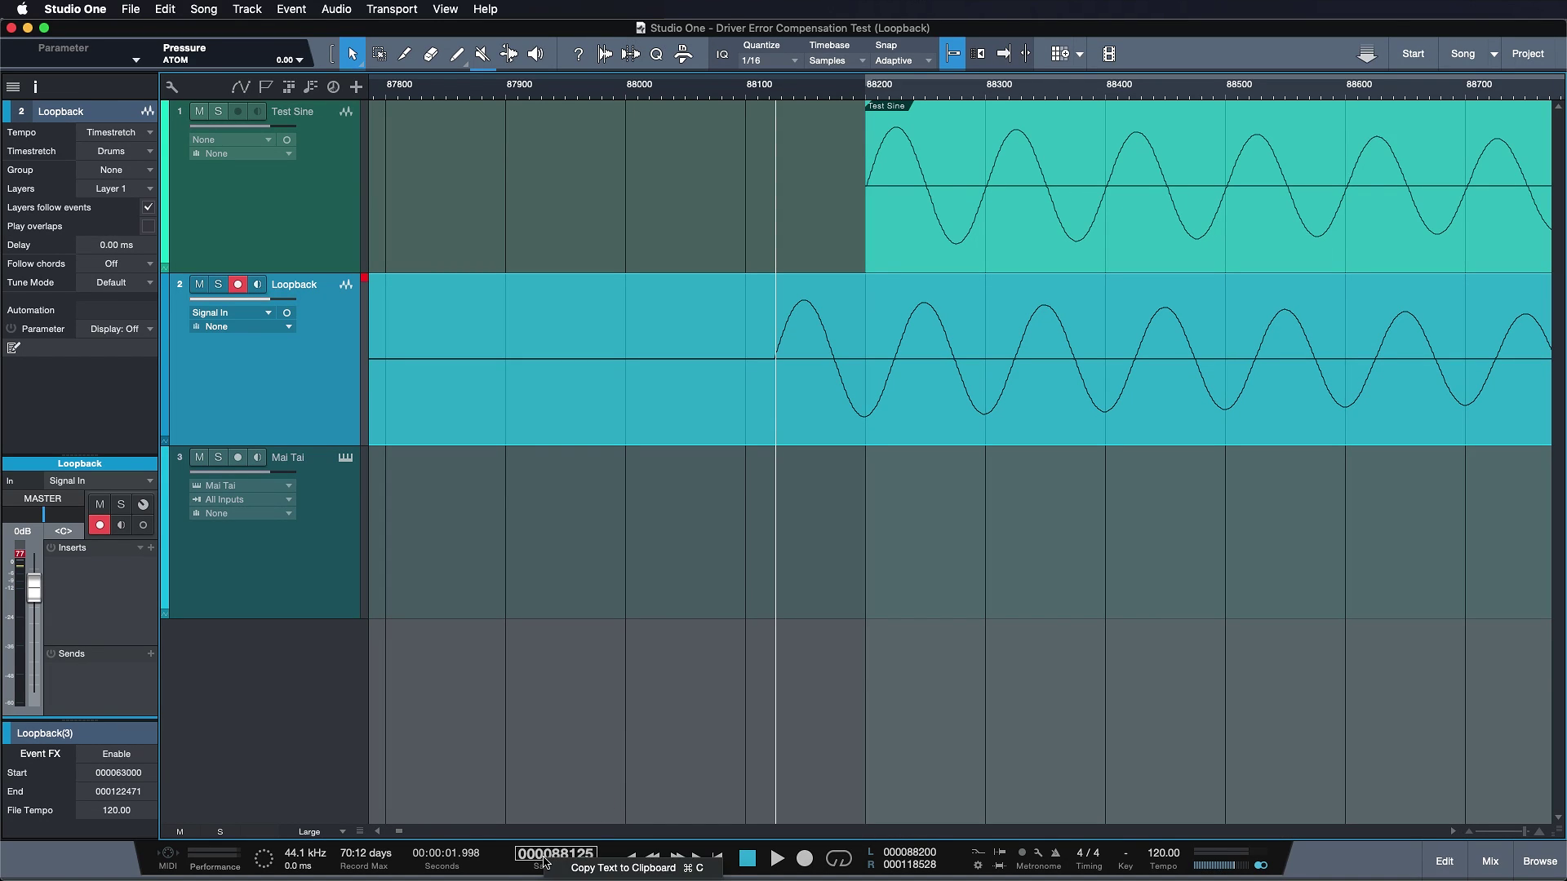
pyautogui.click(569, 868)
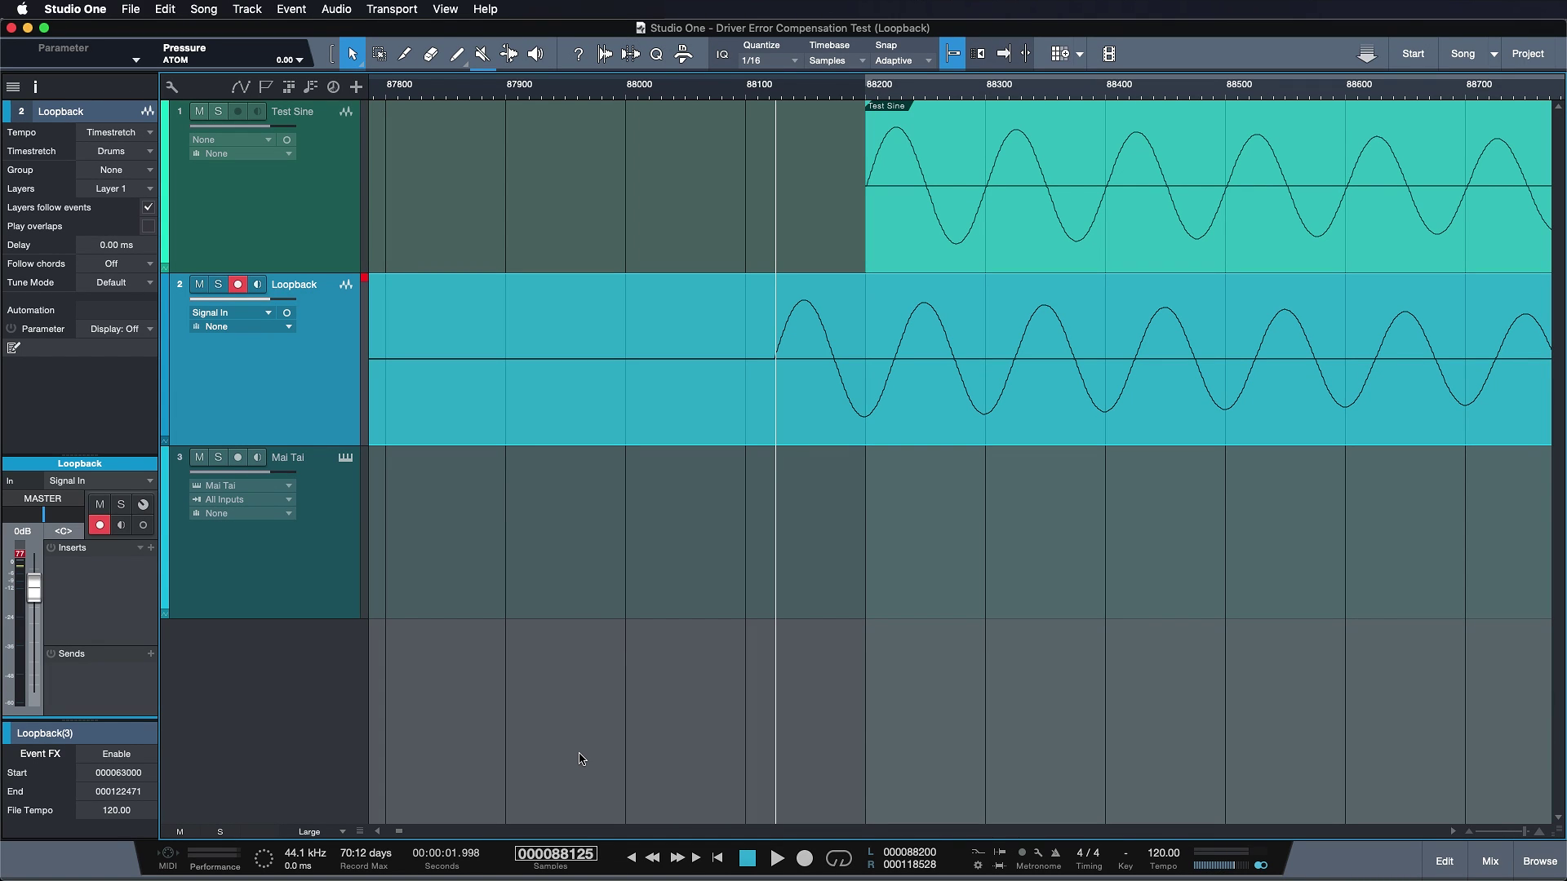
pyautogui.click(582, 759)
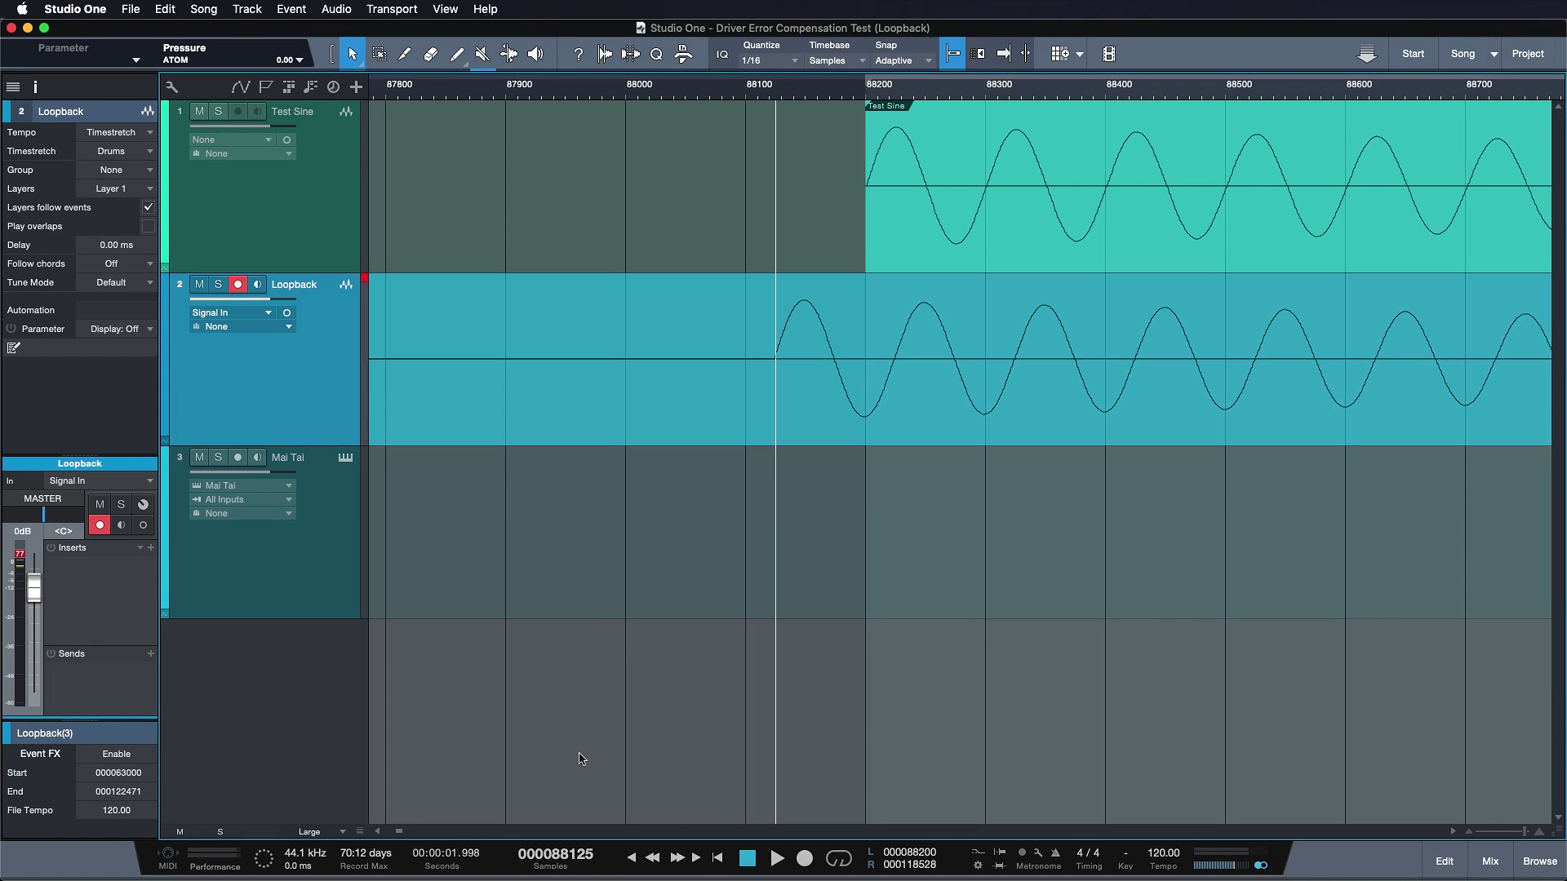
pyautogui.click(913, 223)
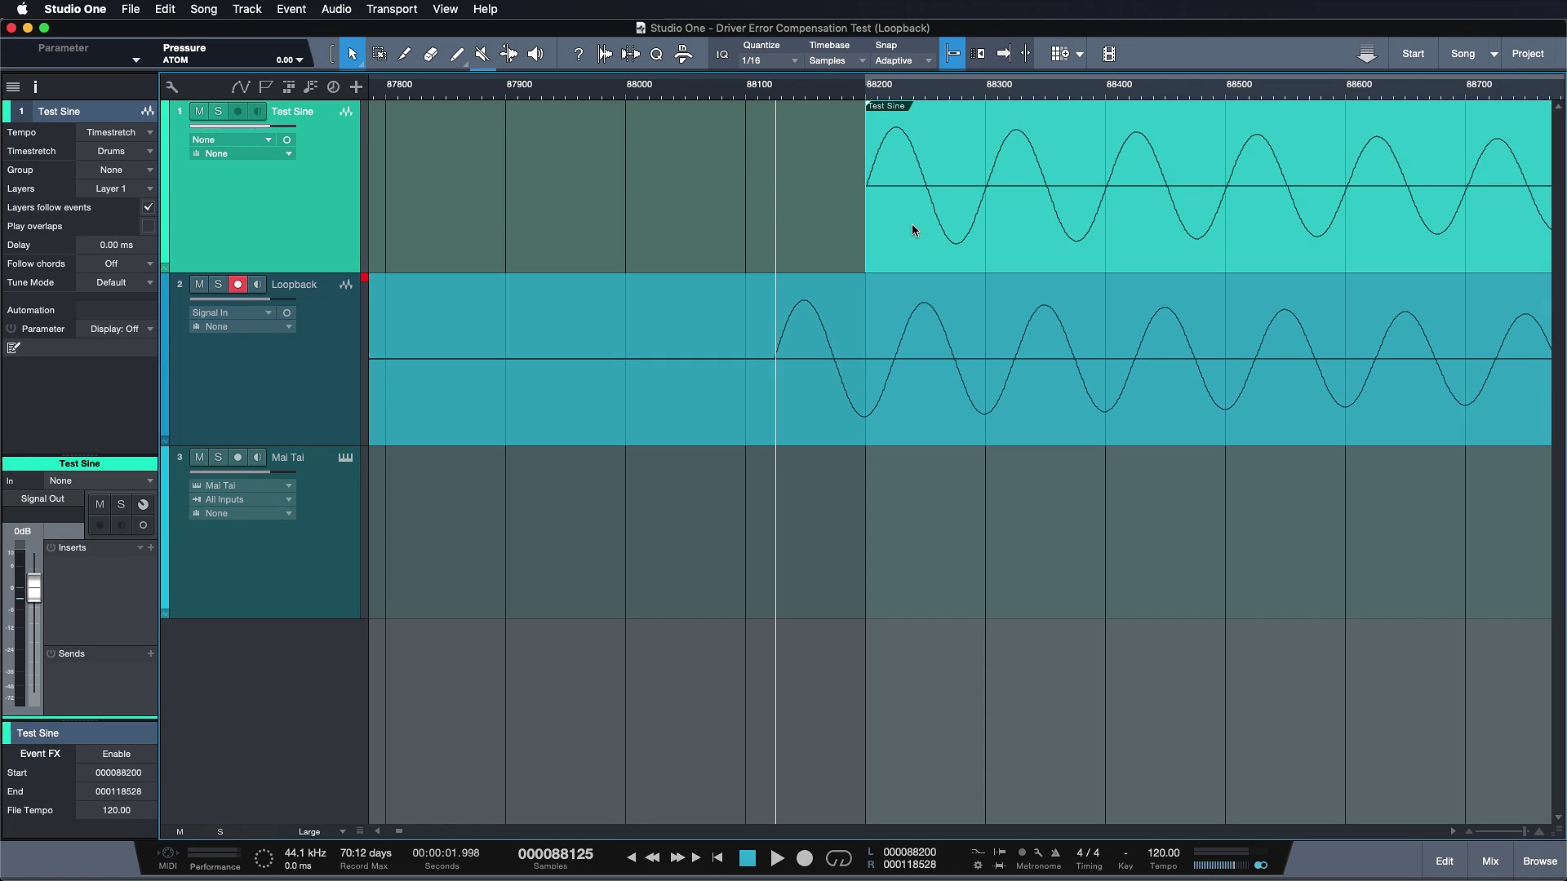
pyautogui.press('l')
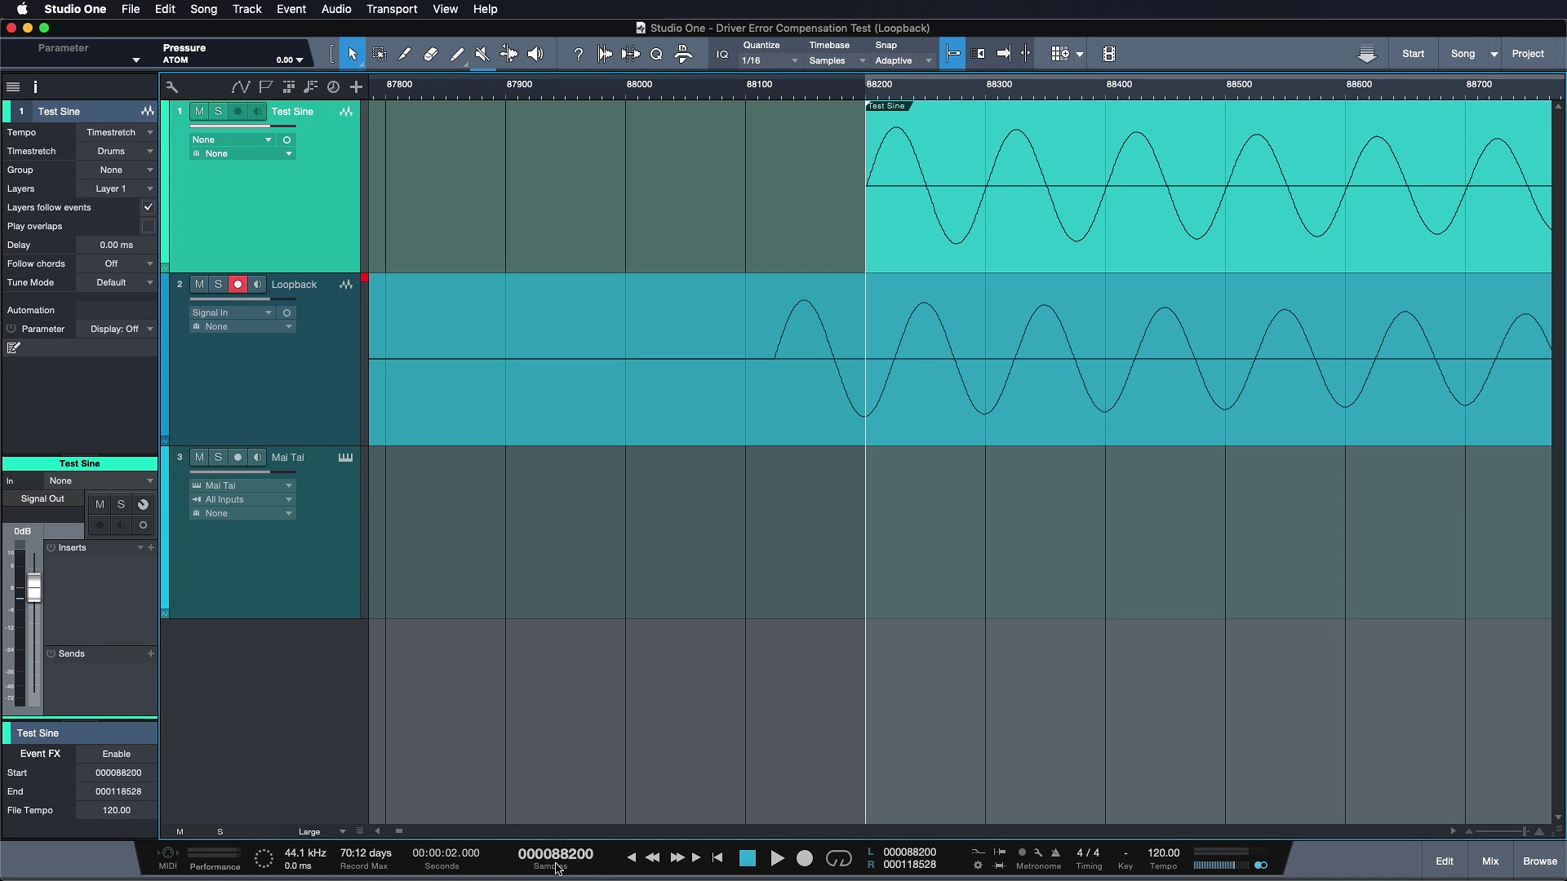
pyautogui.click(690, 411)
pyautogui.hotkey('shift', 'Tab')
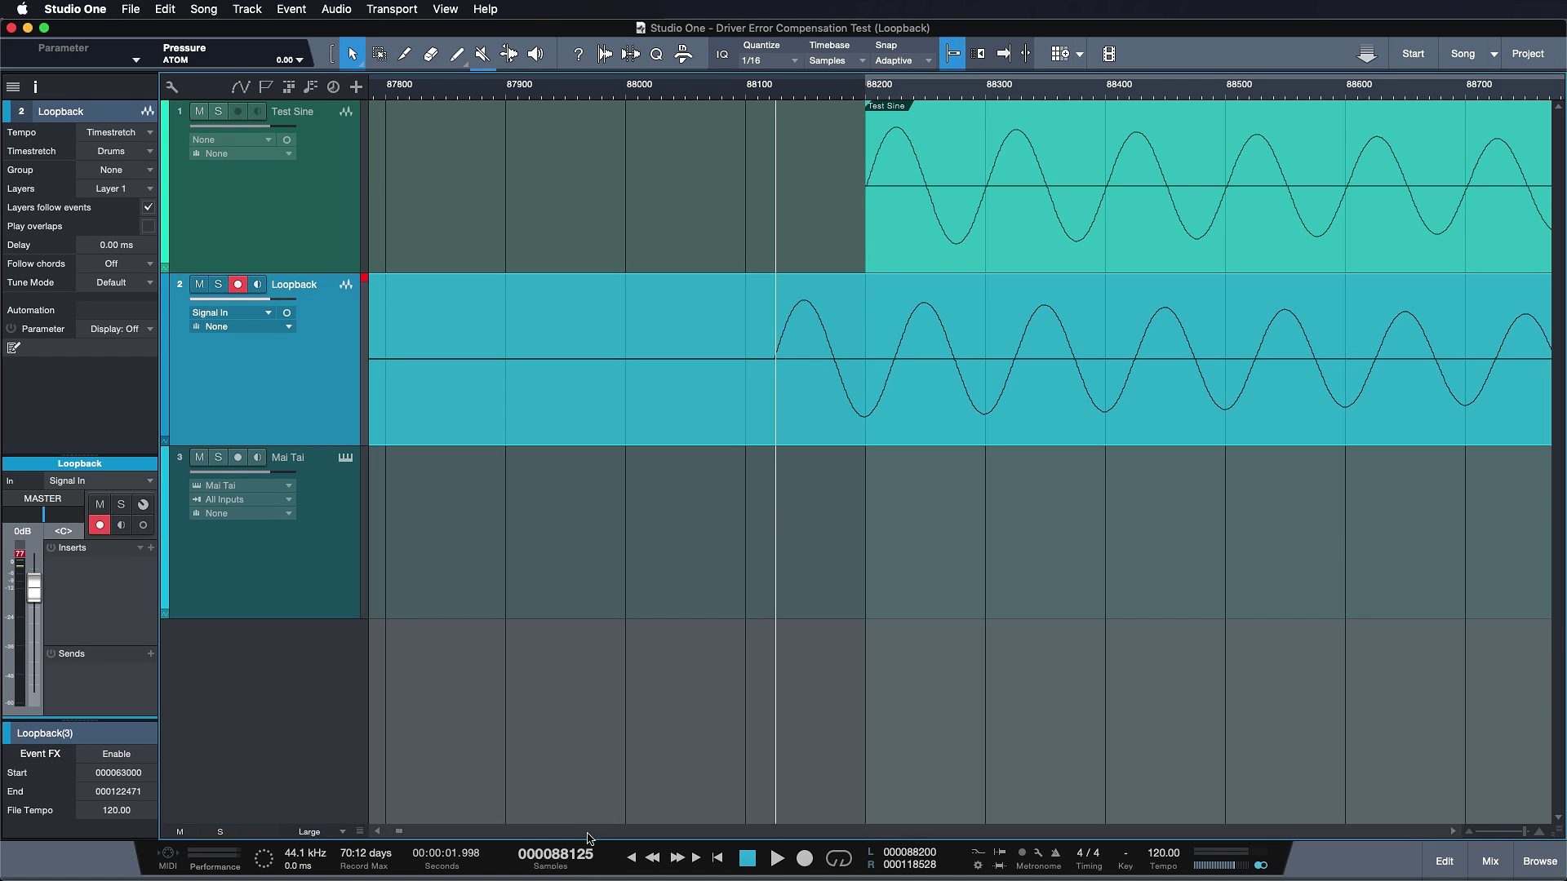
pyautogui.click(990, 255)
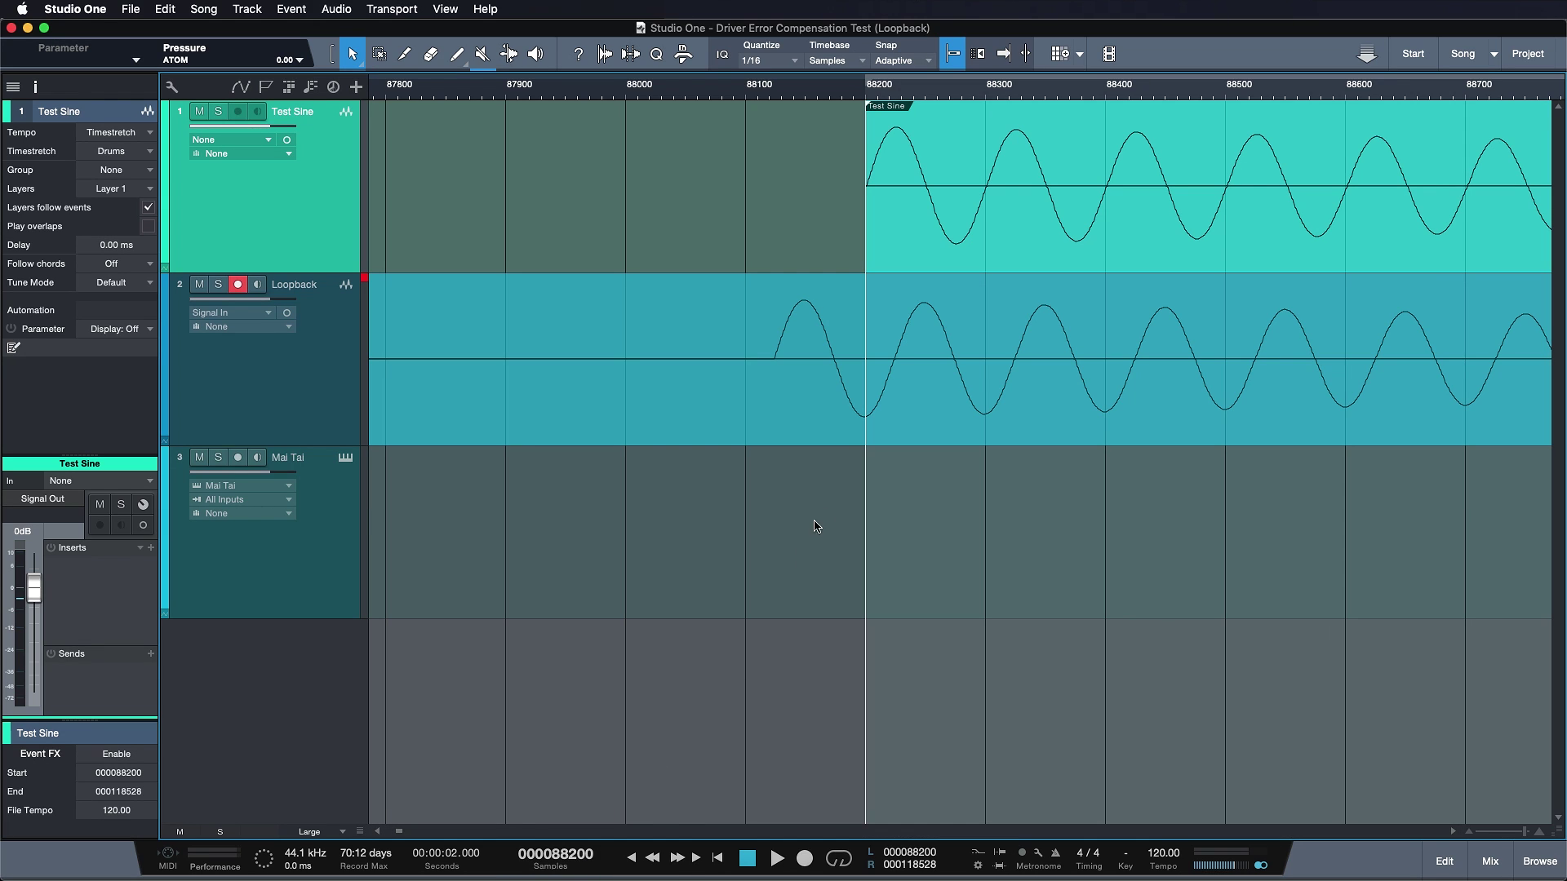
pyautogui.click(844, 443)
pyautogui.press('Tab')
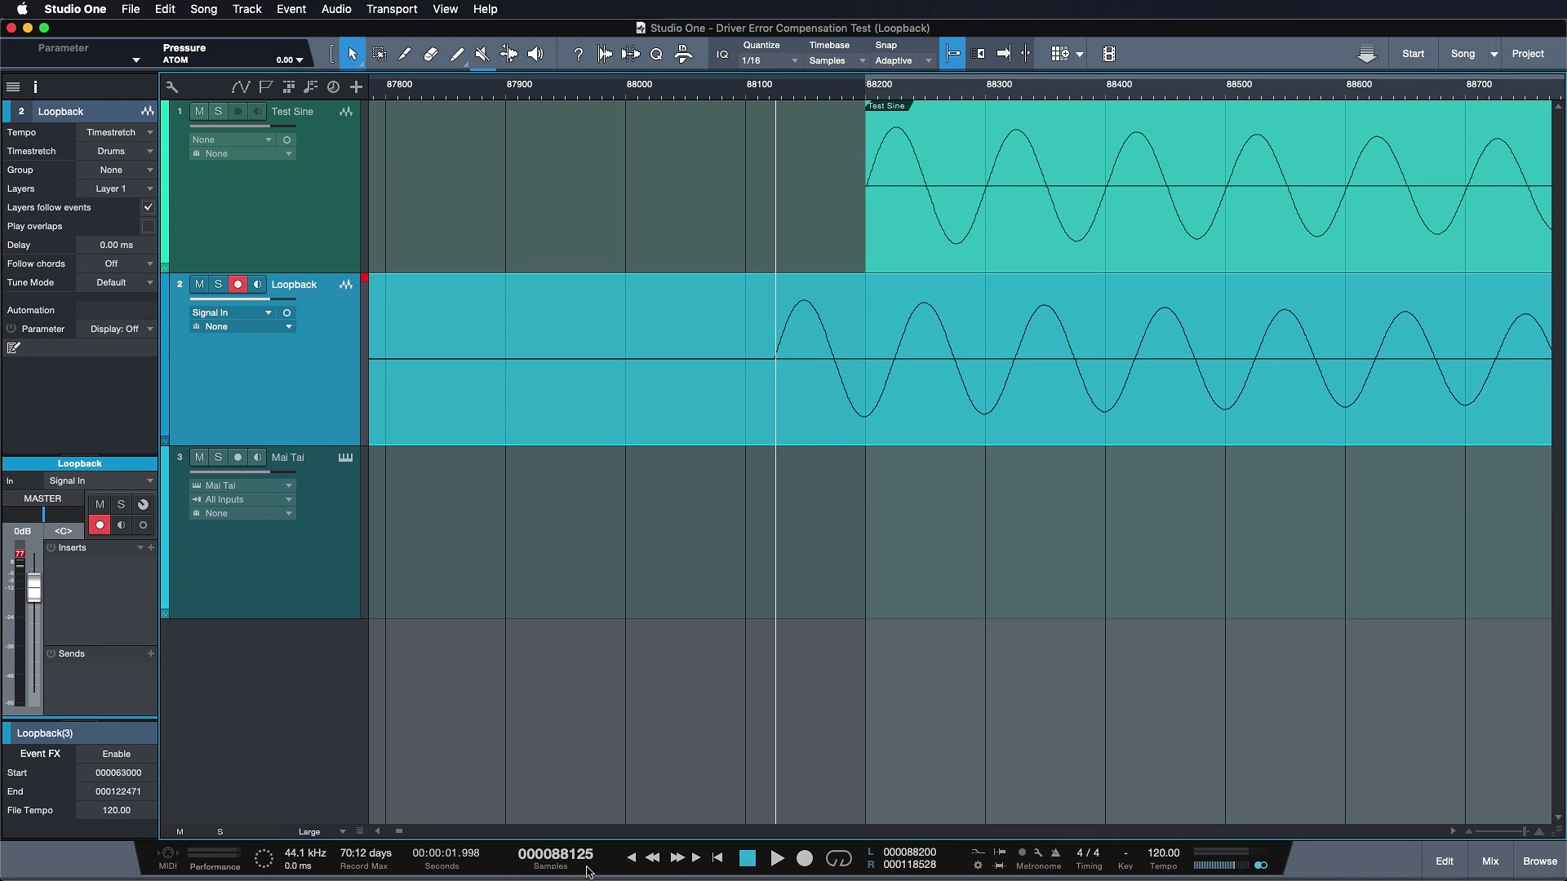
# Set the audio Record Offset preference to 75 samples and apply it.
pyautogui.click(96, 9)
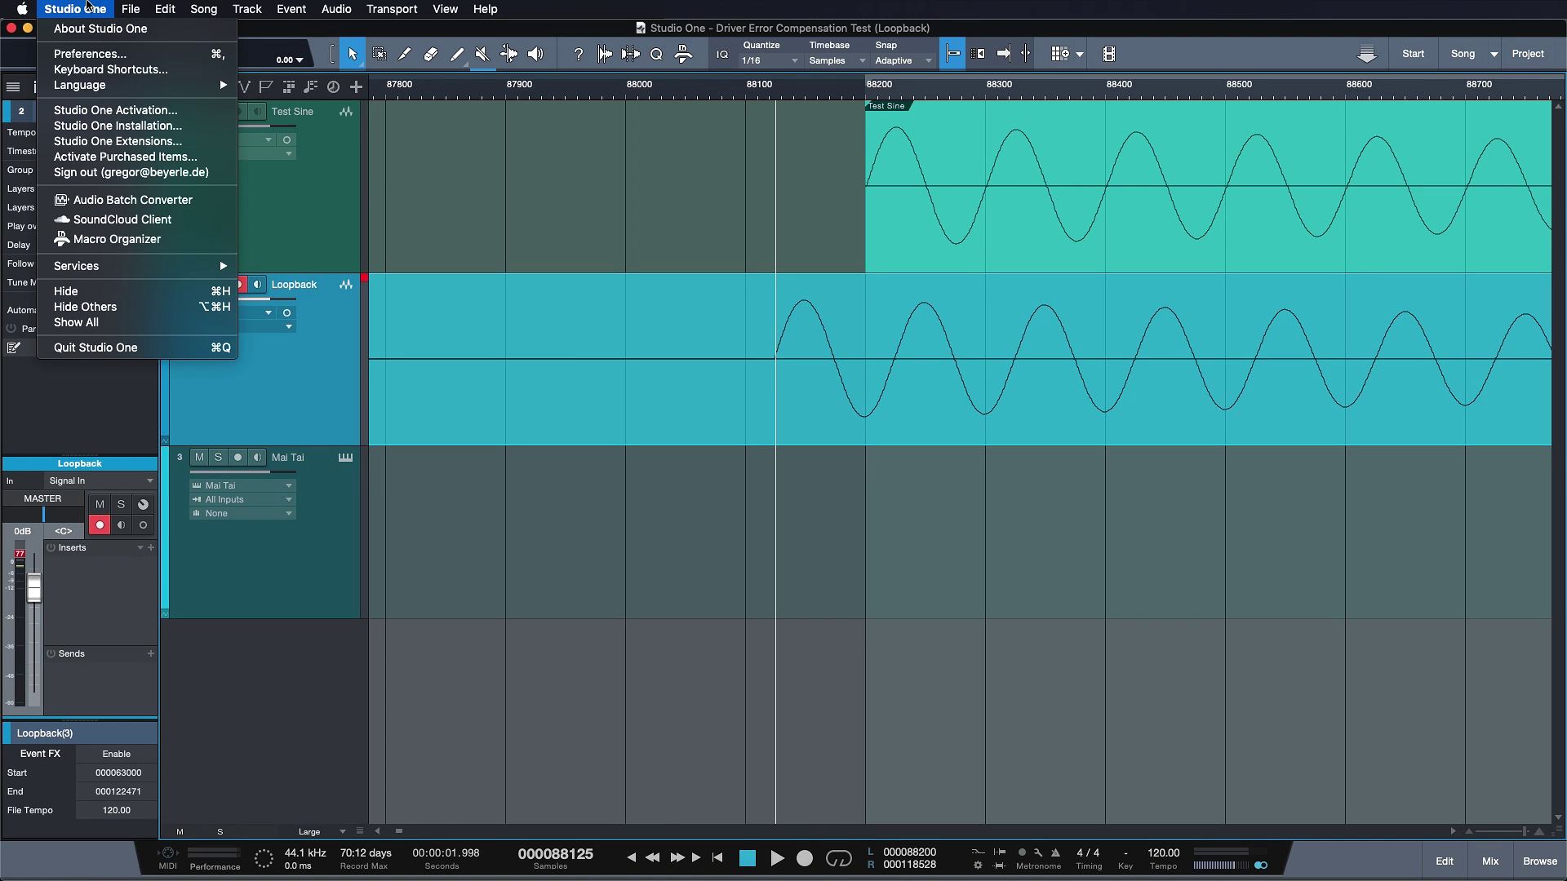
pyautogui.click(126, 56)
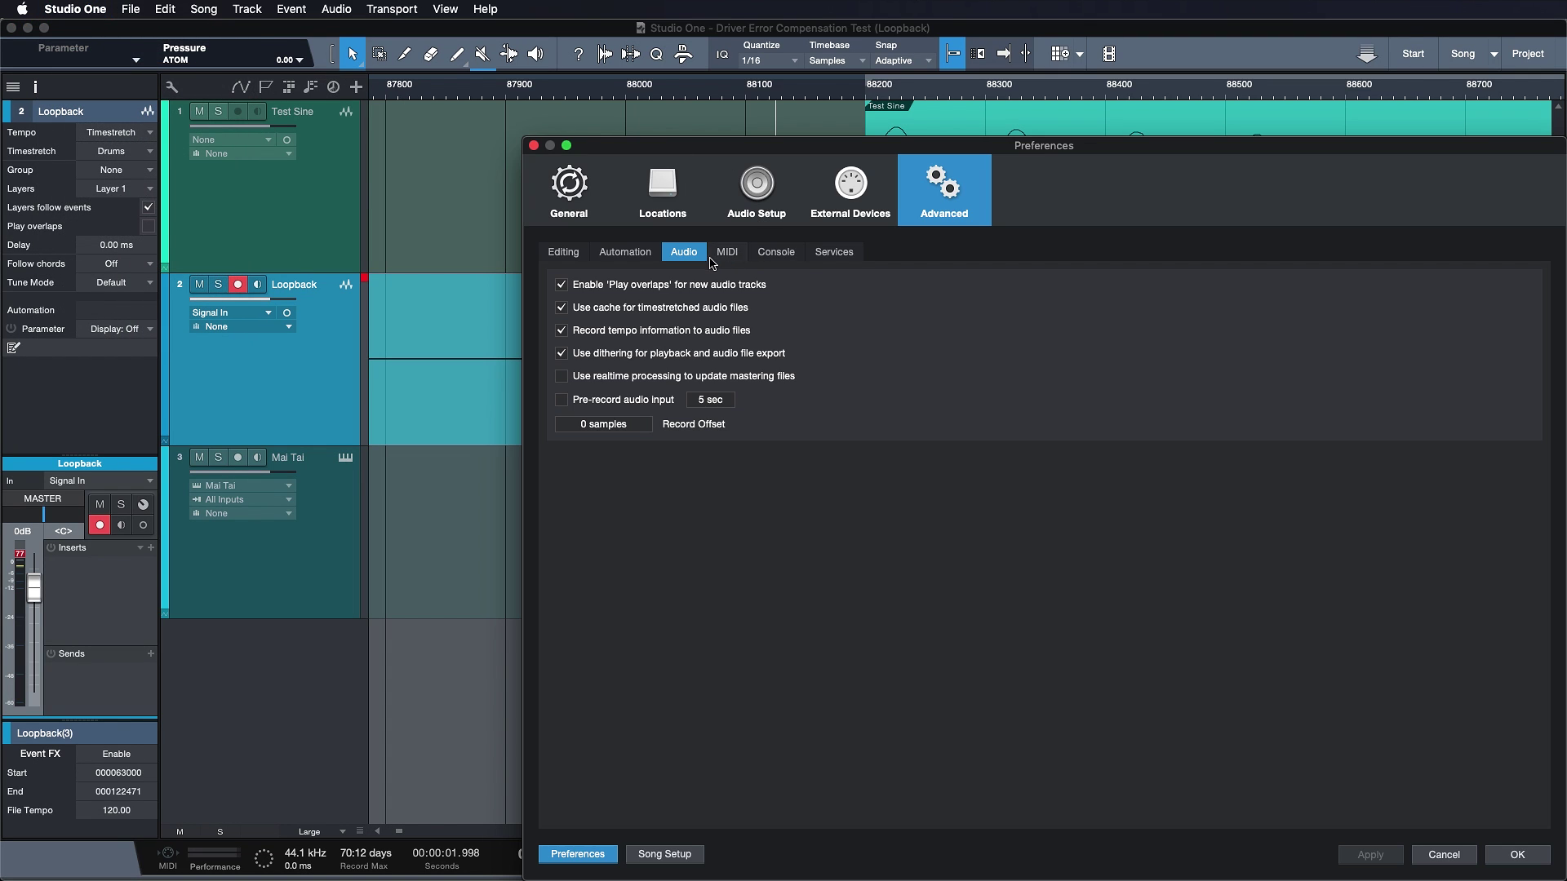
pyautogui.click(605, 426)
pyautogui.write('75')
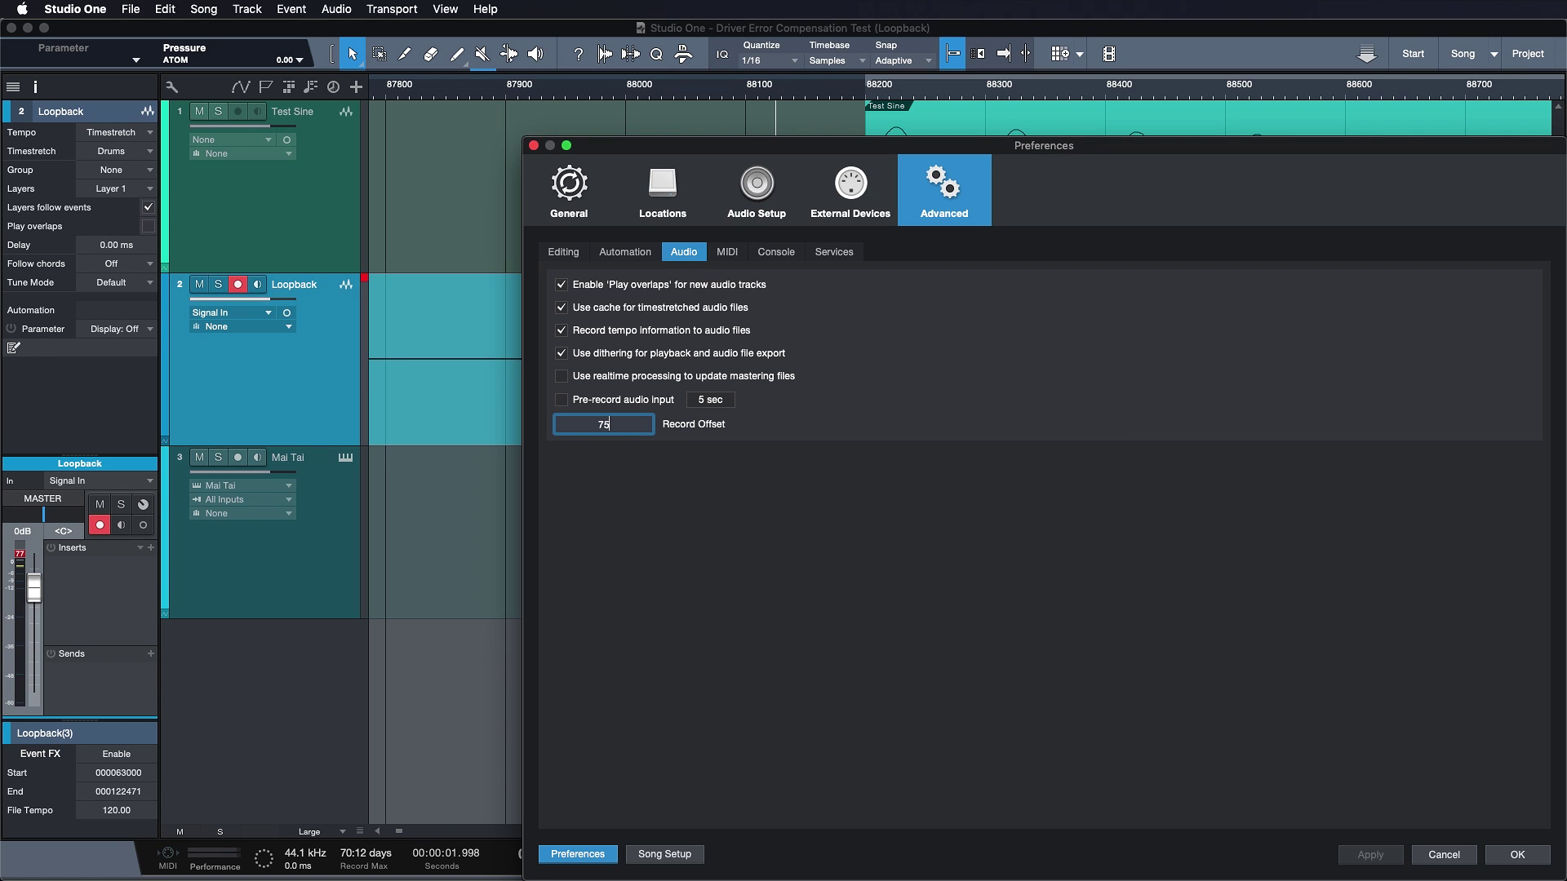
pyautogui.press('Return')
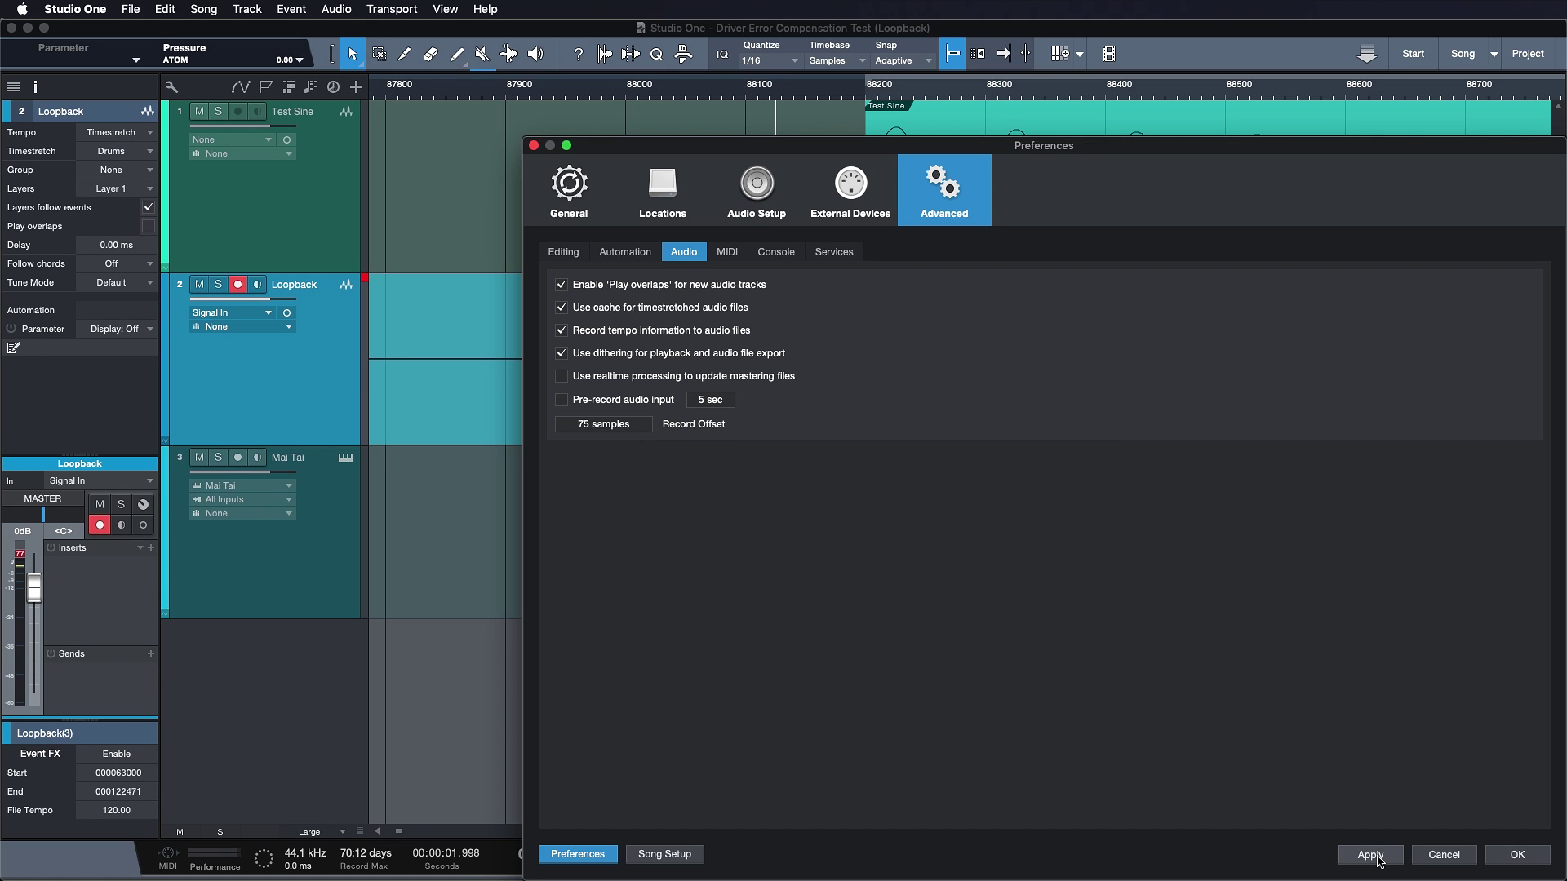
pyautogui.click(1517, 854)
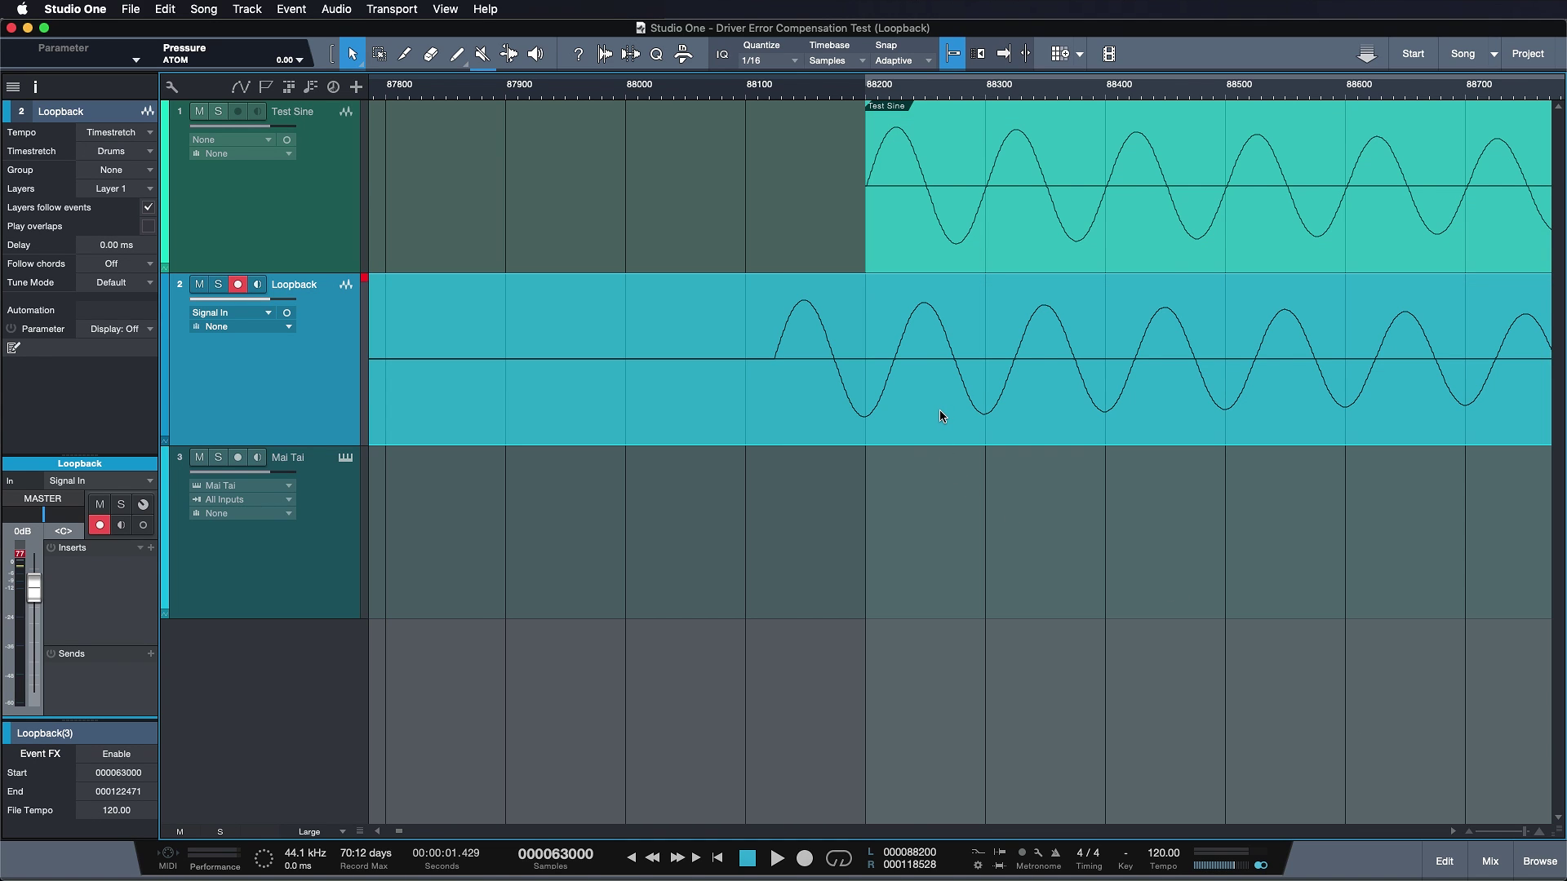
# Delete the old Loopback take and record a fresh loopback of the test sine.
pyautogui.press('w')
pyautogui.press('Delete')
pyautogui.press('w')
pyautogui.press('w')
pyautogui.press('KP_Multiply')
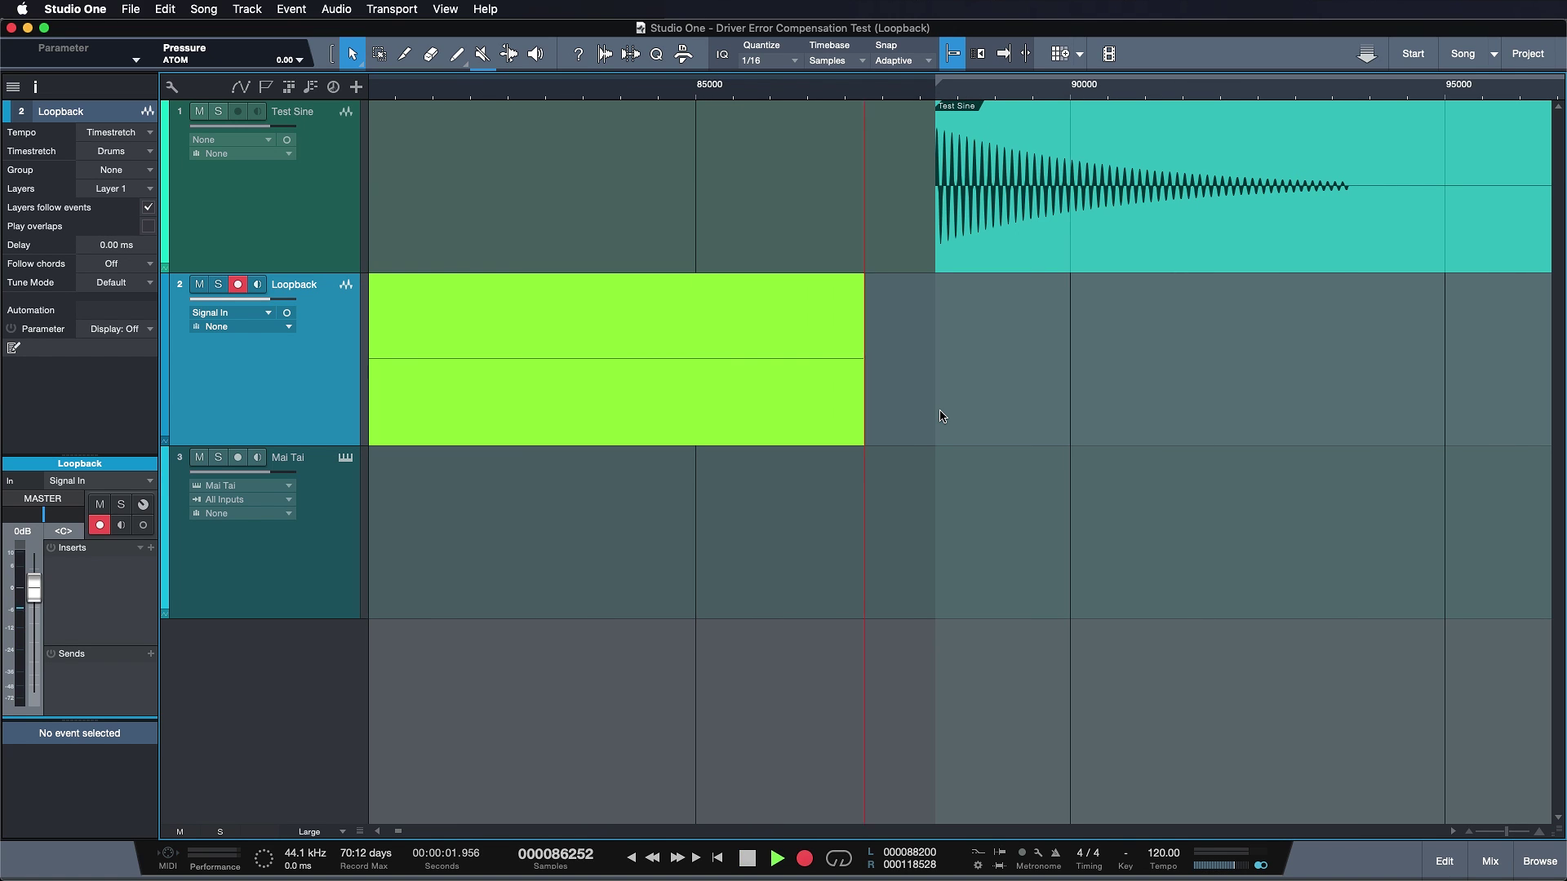
pyautogui.press('space')
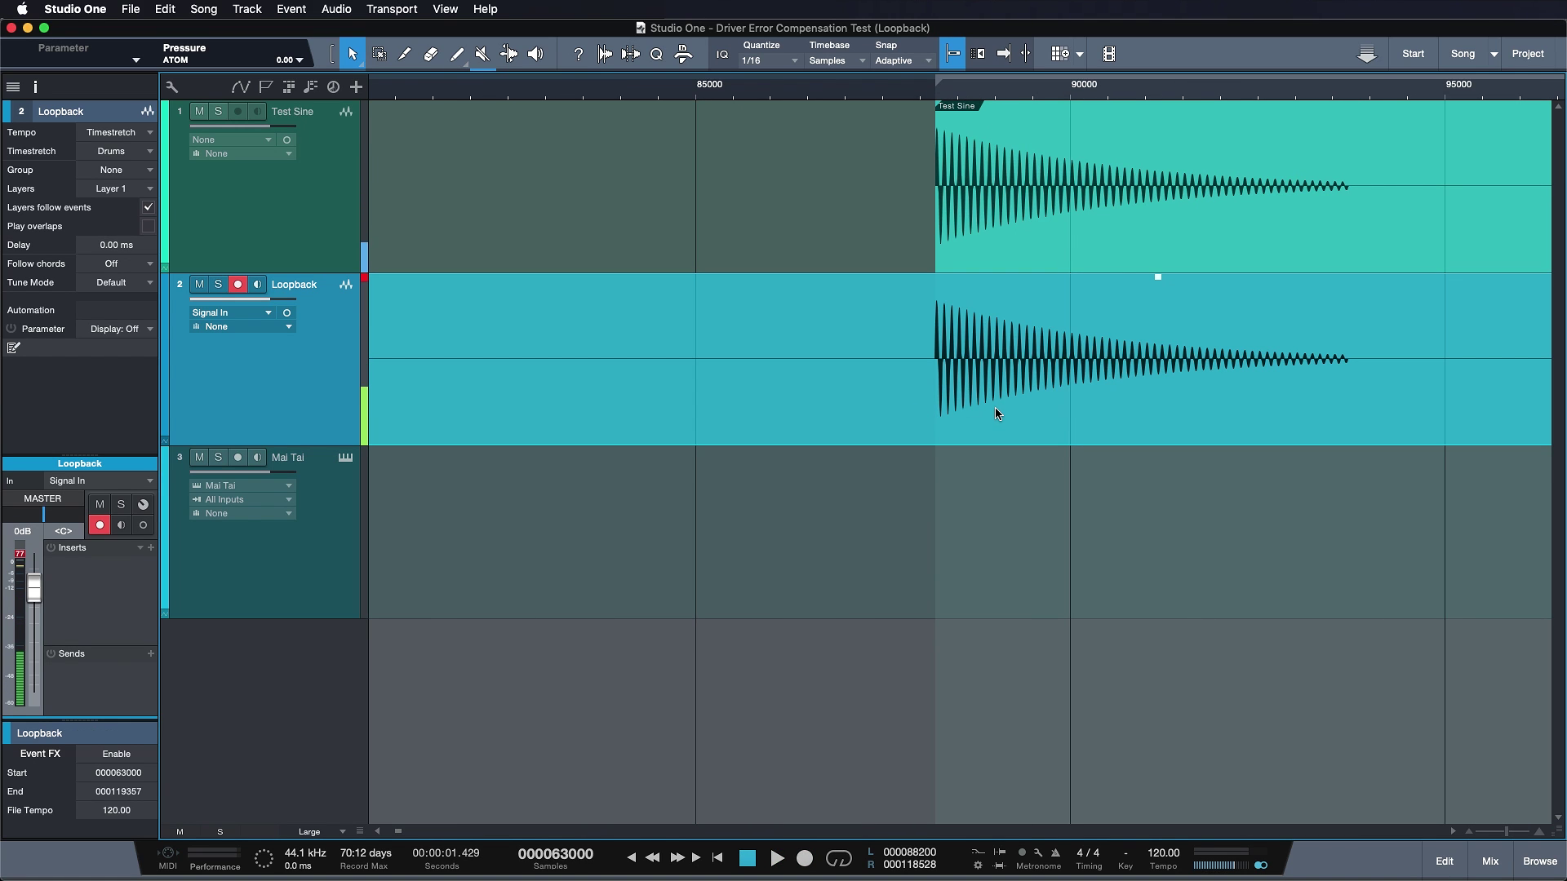
# Confirm the new Loopback sine lines up with Test Sine at 88200, then open the Mai Tai editor.
pyautogui.click(966, 217)
pyautogui.press('e')
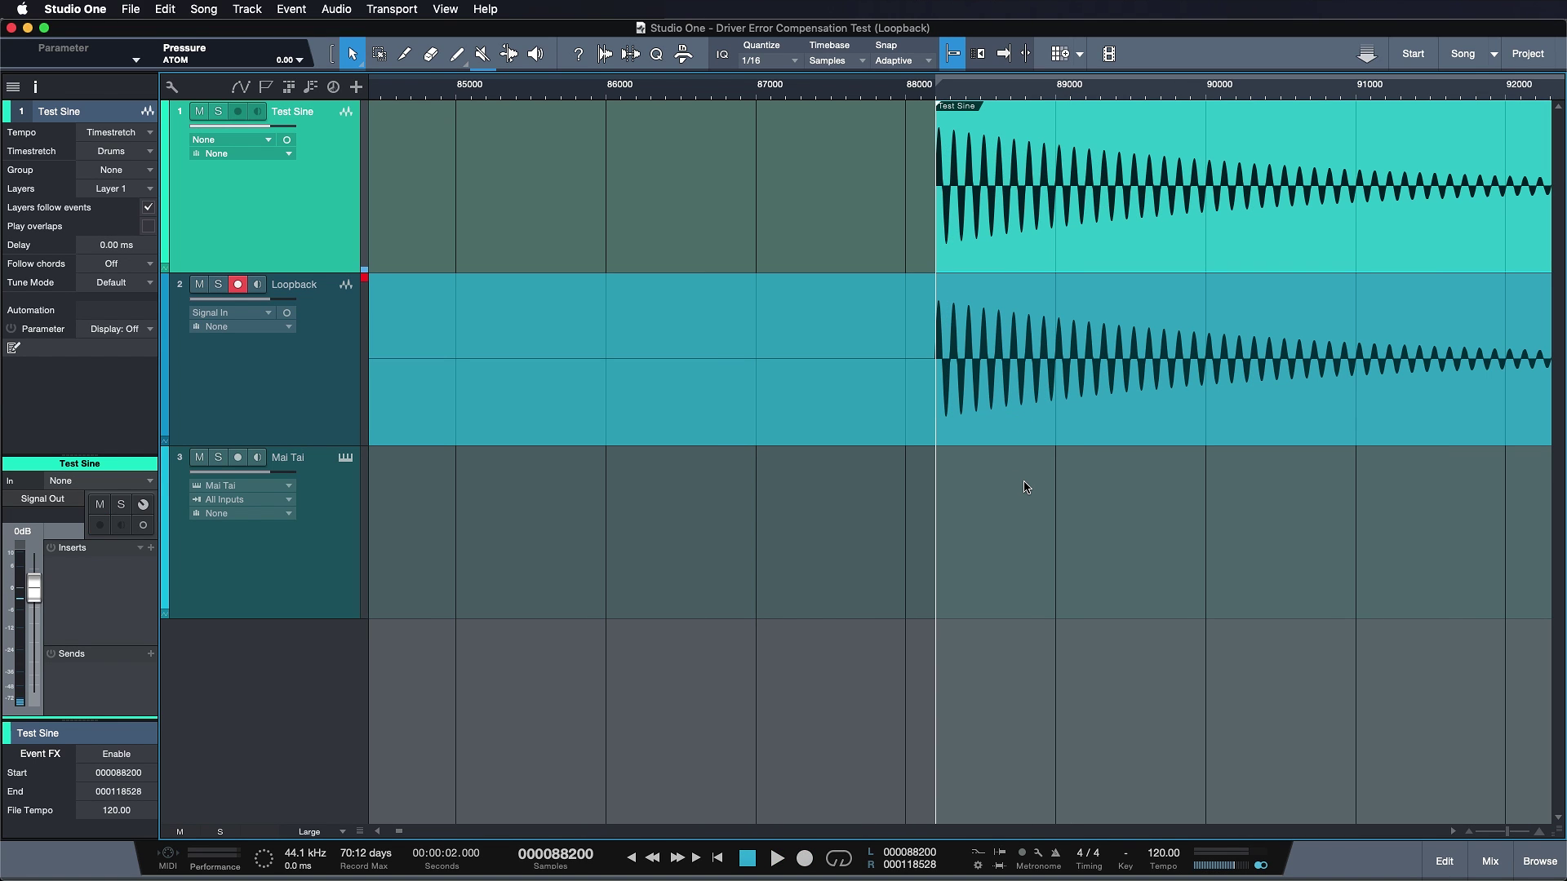
pyautogui.press('e')
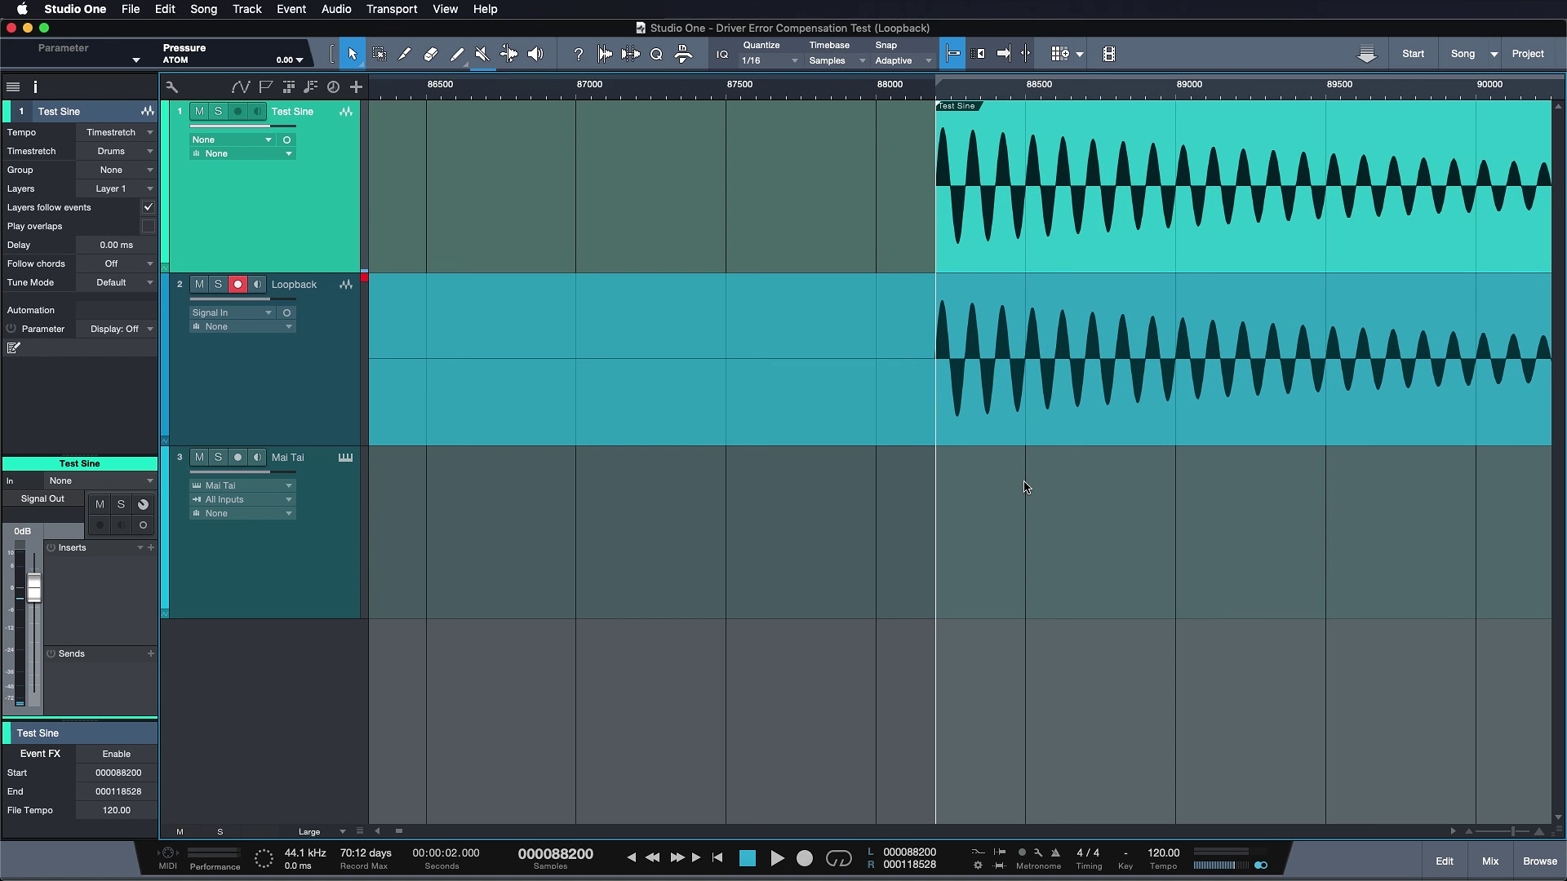
pyautogui.press('w')
pyautogui.press('e')
pyautogui.press('w')
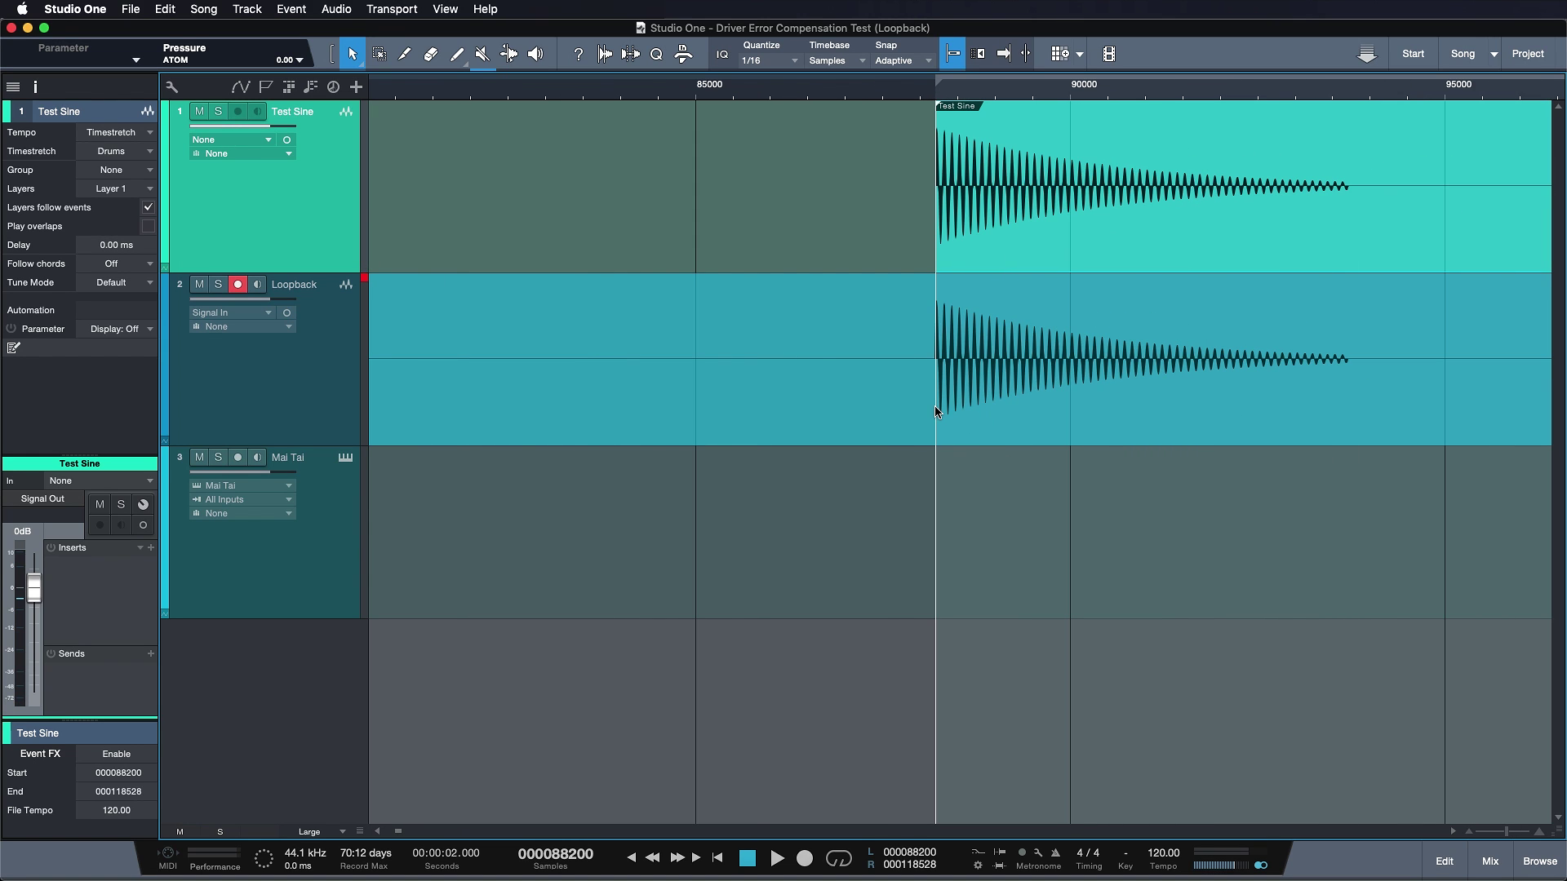
pyautogui.moveTo(937, 412); pyautogui.dragTo(916, 382)
pyautogui.press('super+z')
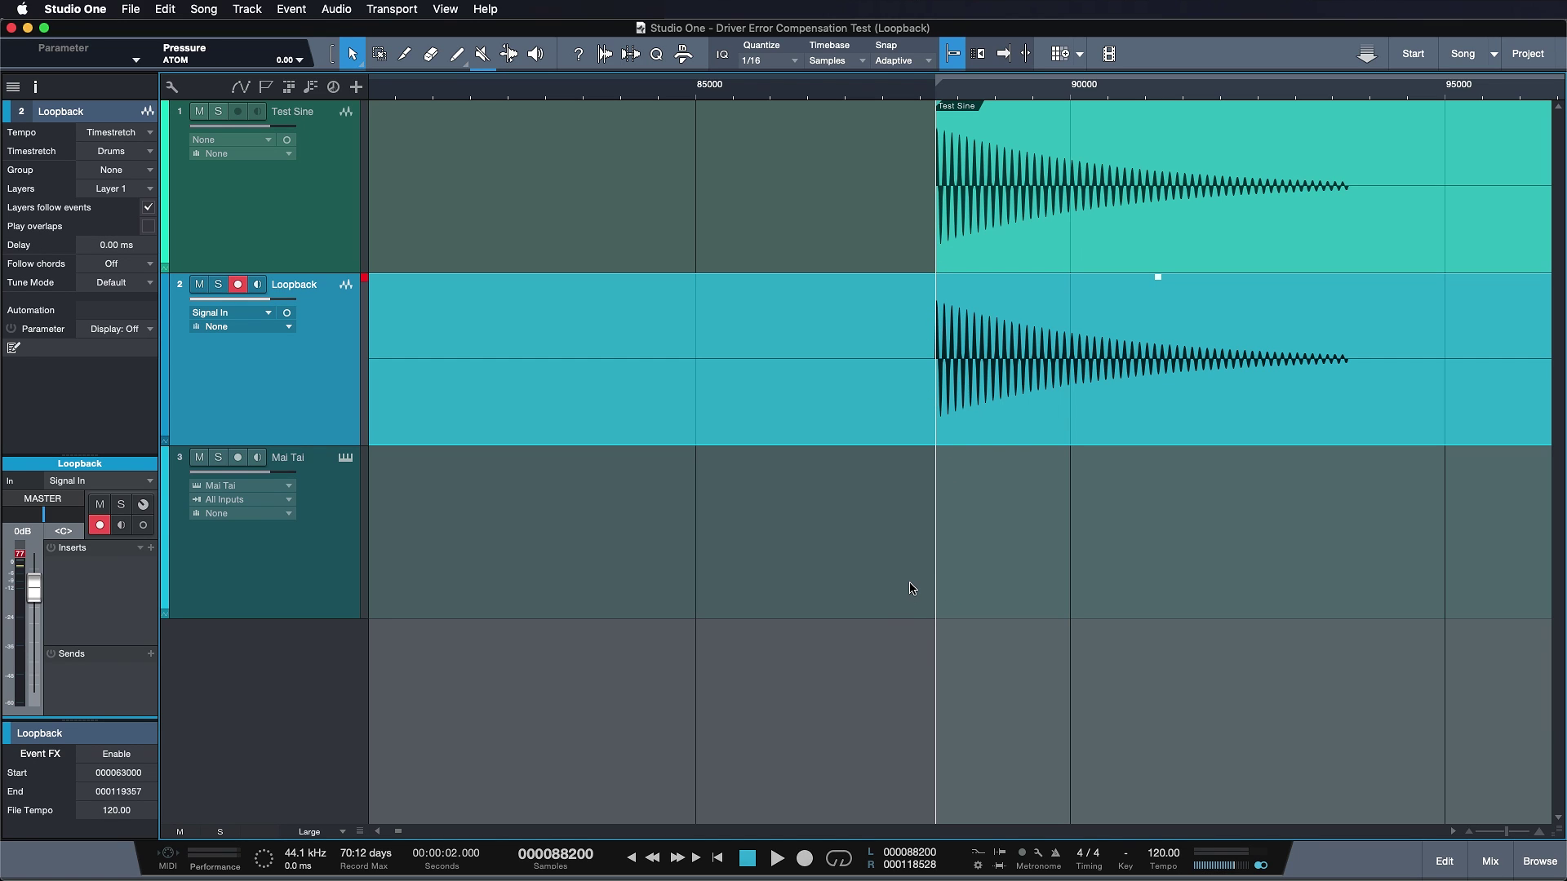
pyautogui.press('z')
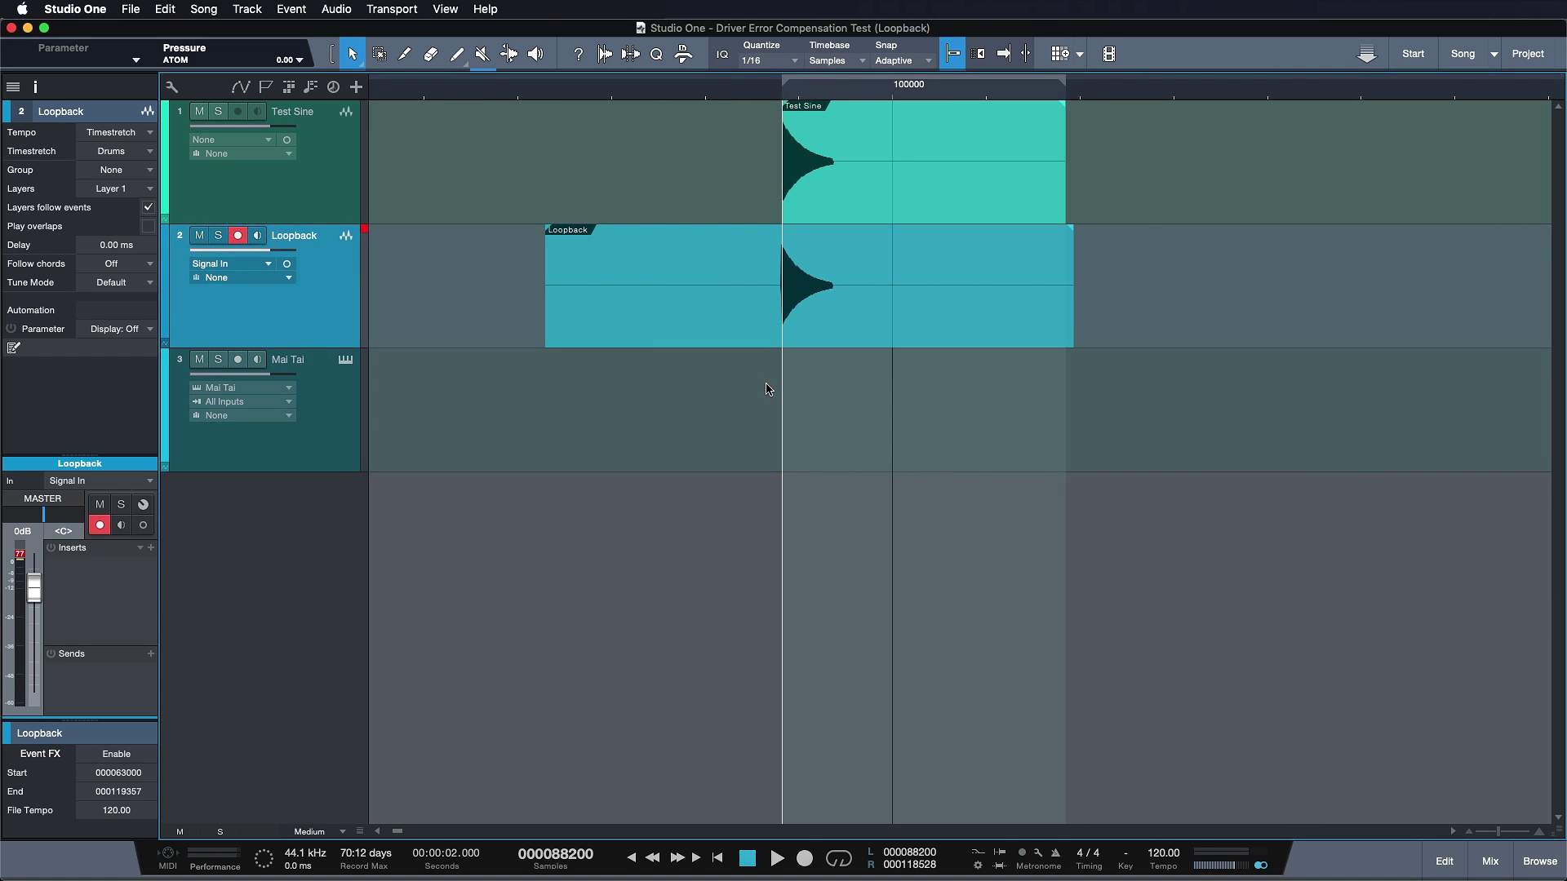
pyautogui.click(345, 359)
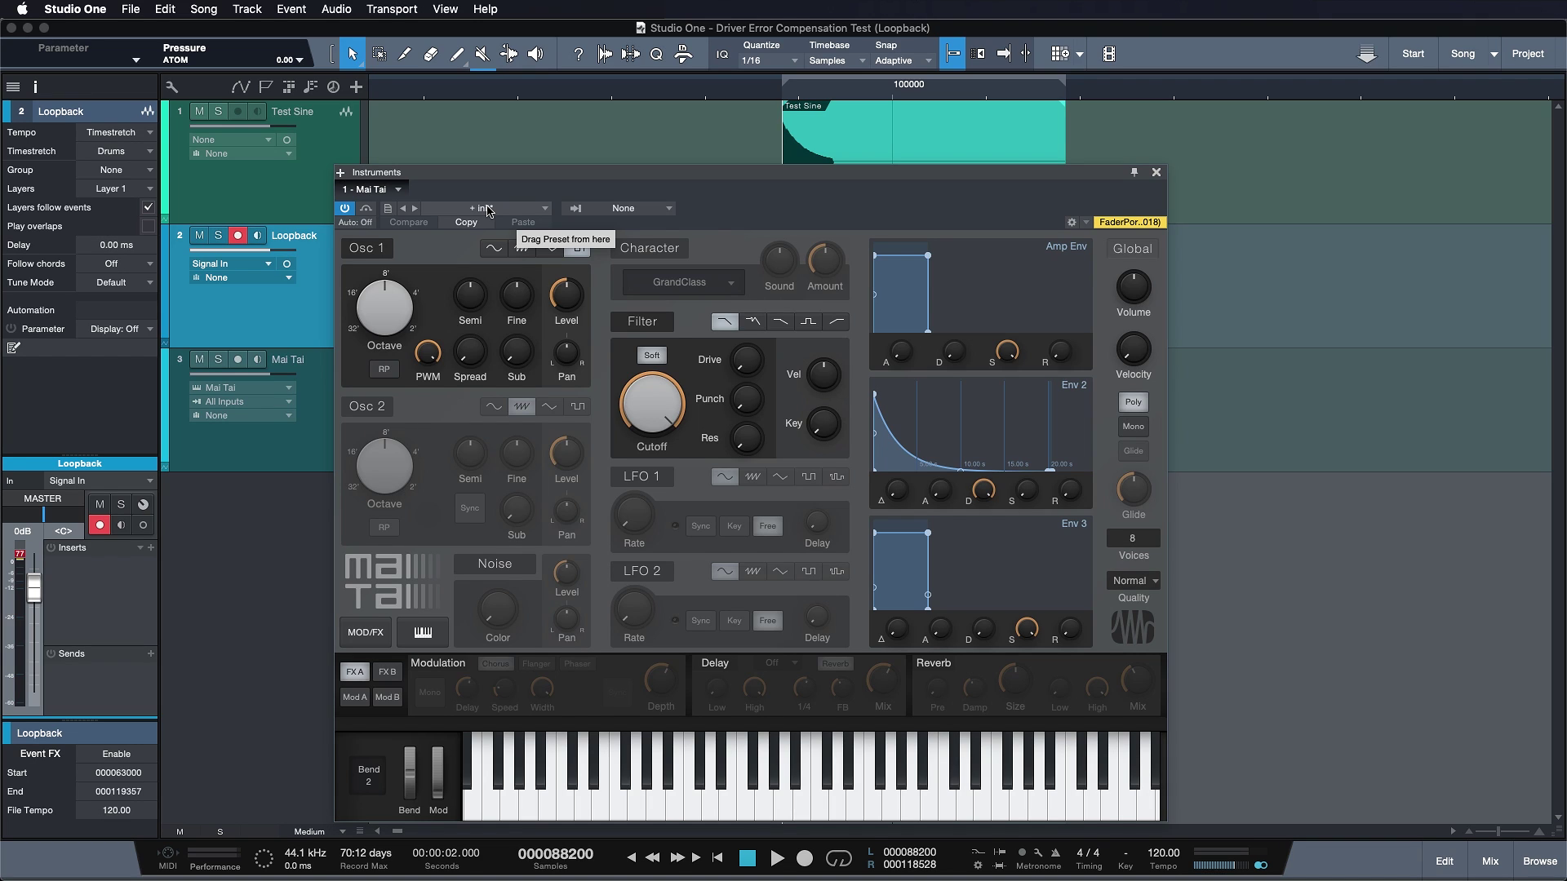
# Record-arm the Mai Tai track, close its editor, and route its output to Signal Out.
pyautogui.click(302, 366)
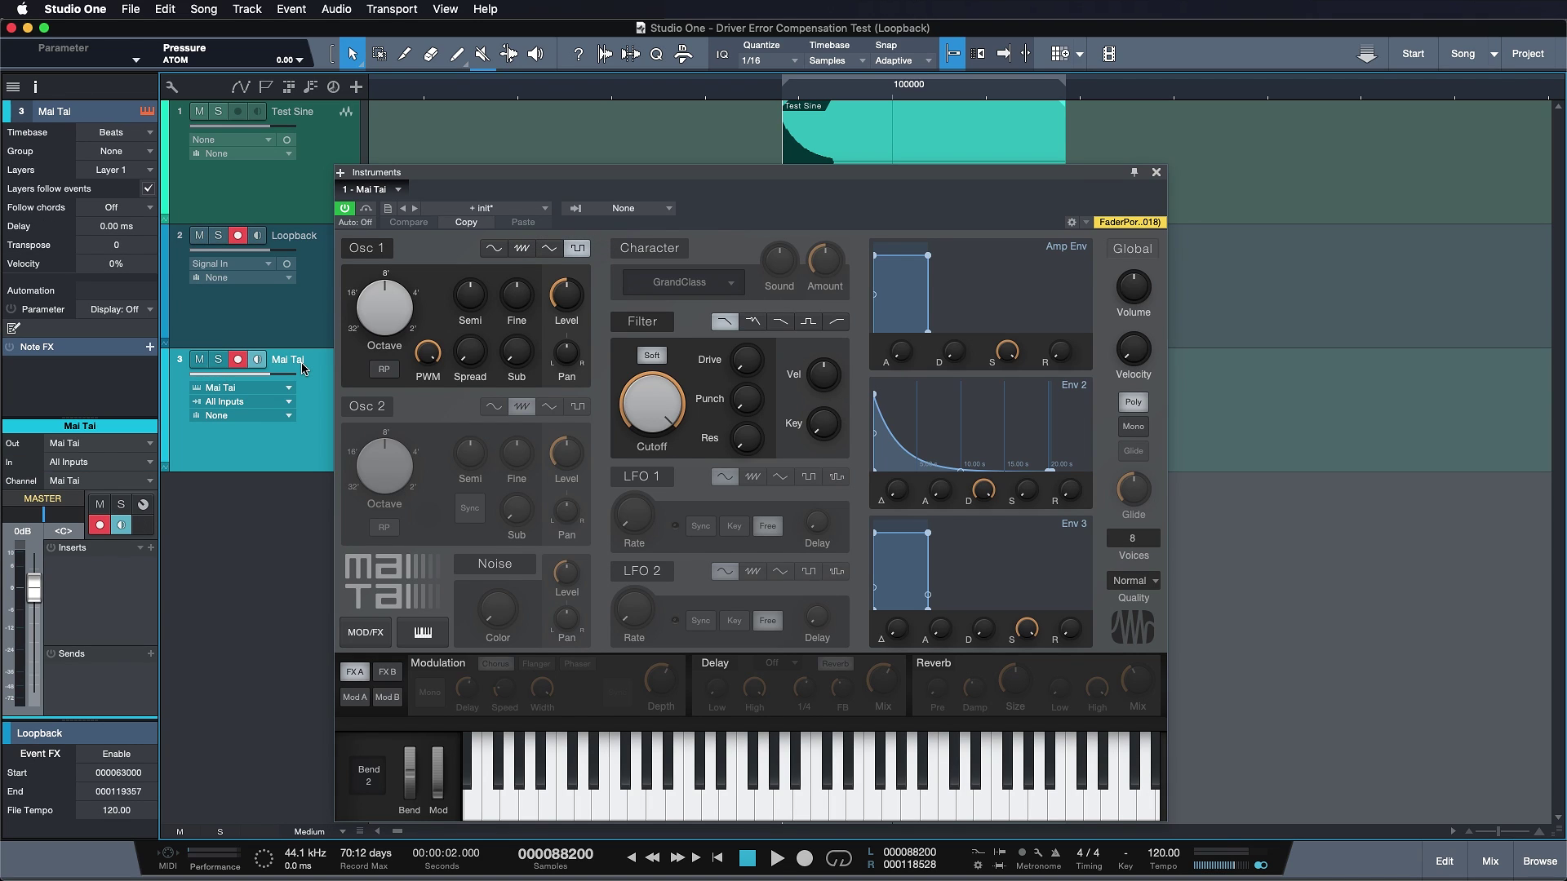
pyautogui.click(1156, 172)
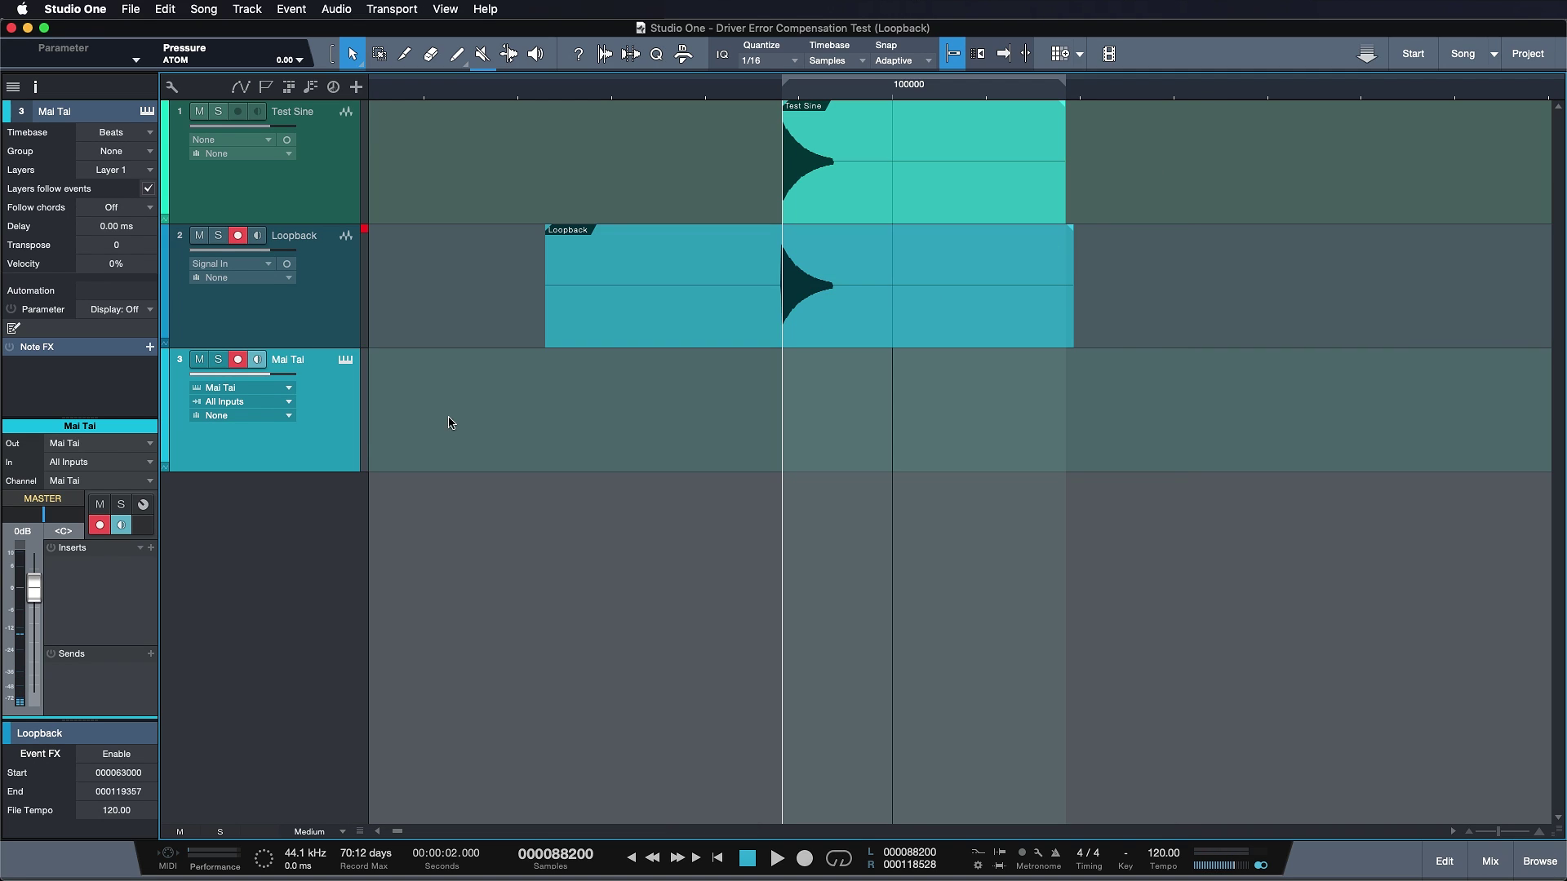
pyautogui.click(46, 501)
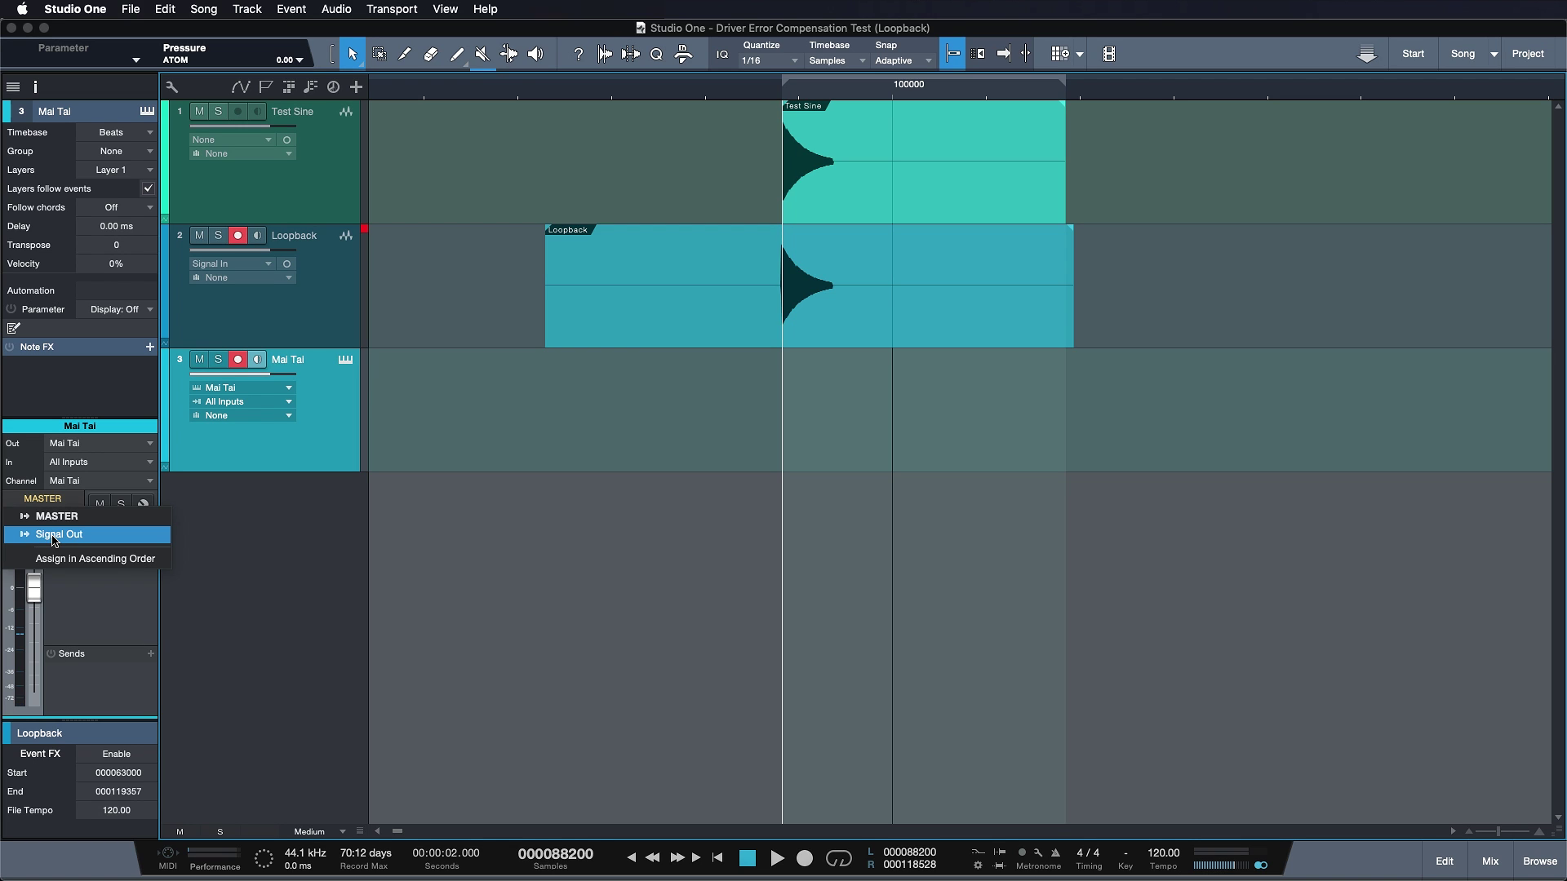
pyautogui.click(58, 535)
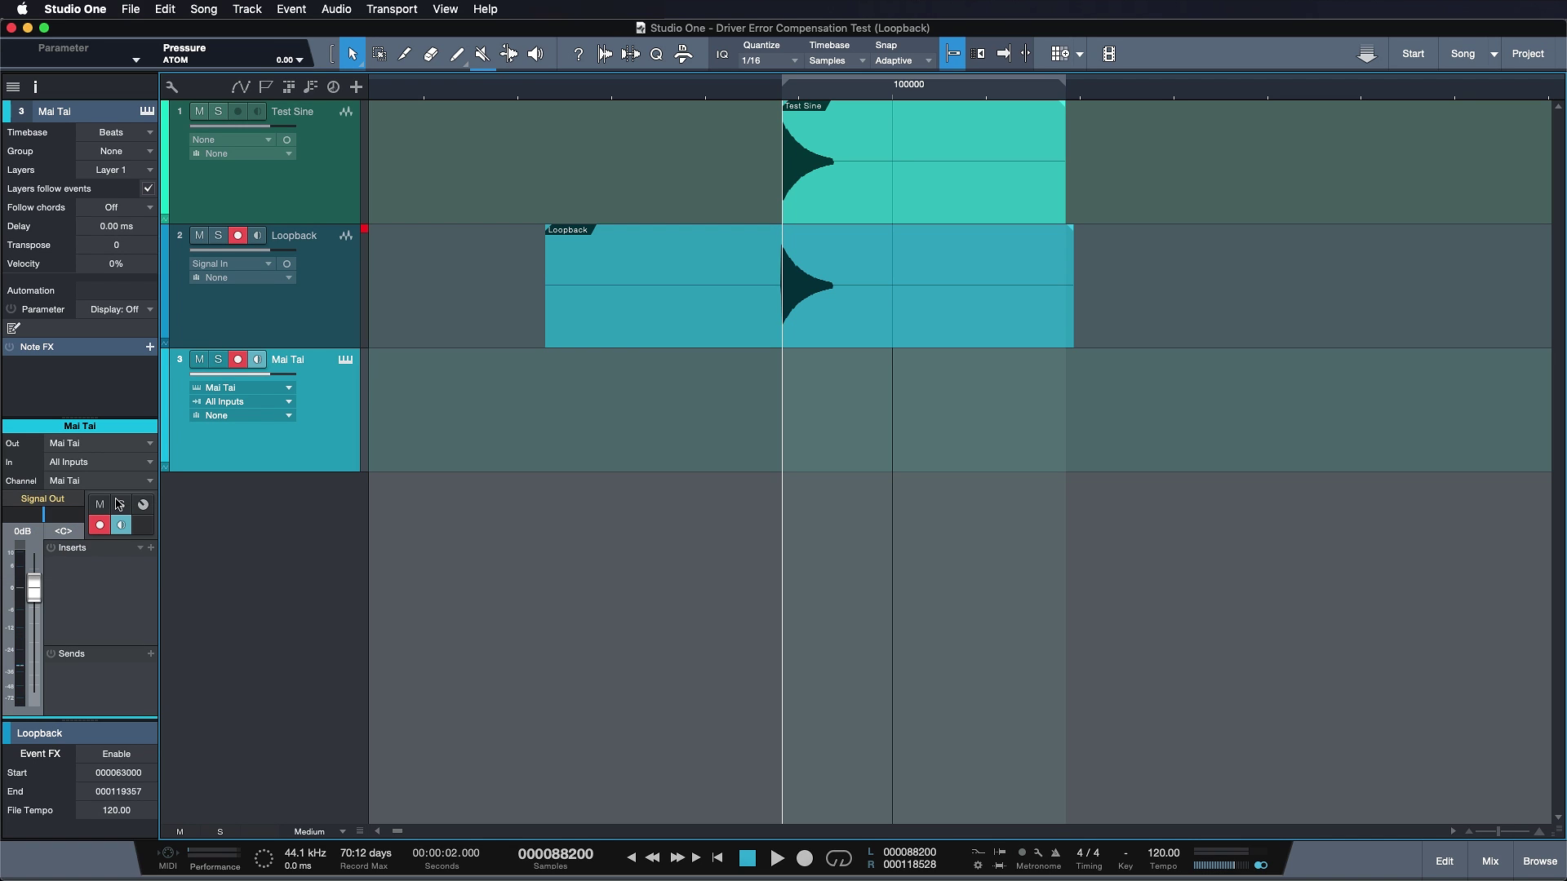
# Delete the old Loopback recording, mute the Test Sine event, and select the Mai Tai track.
pyautogui.click(722, 313)
pyautogui.press('Delete')
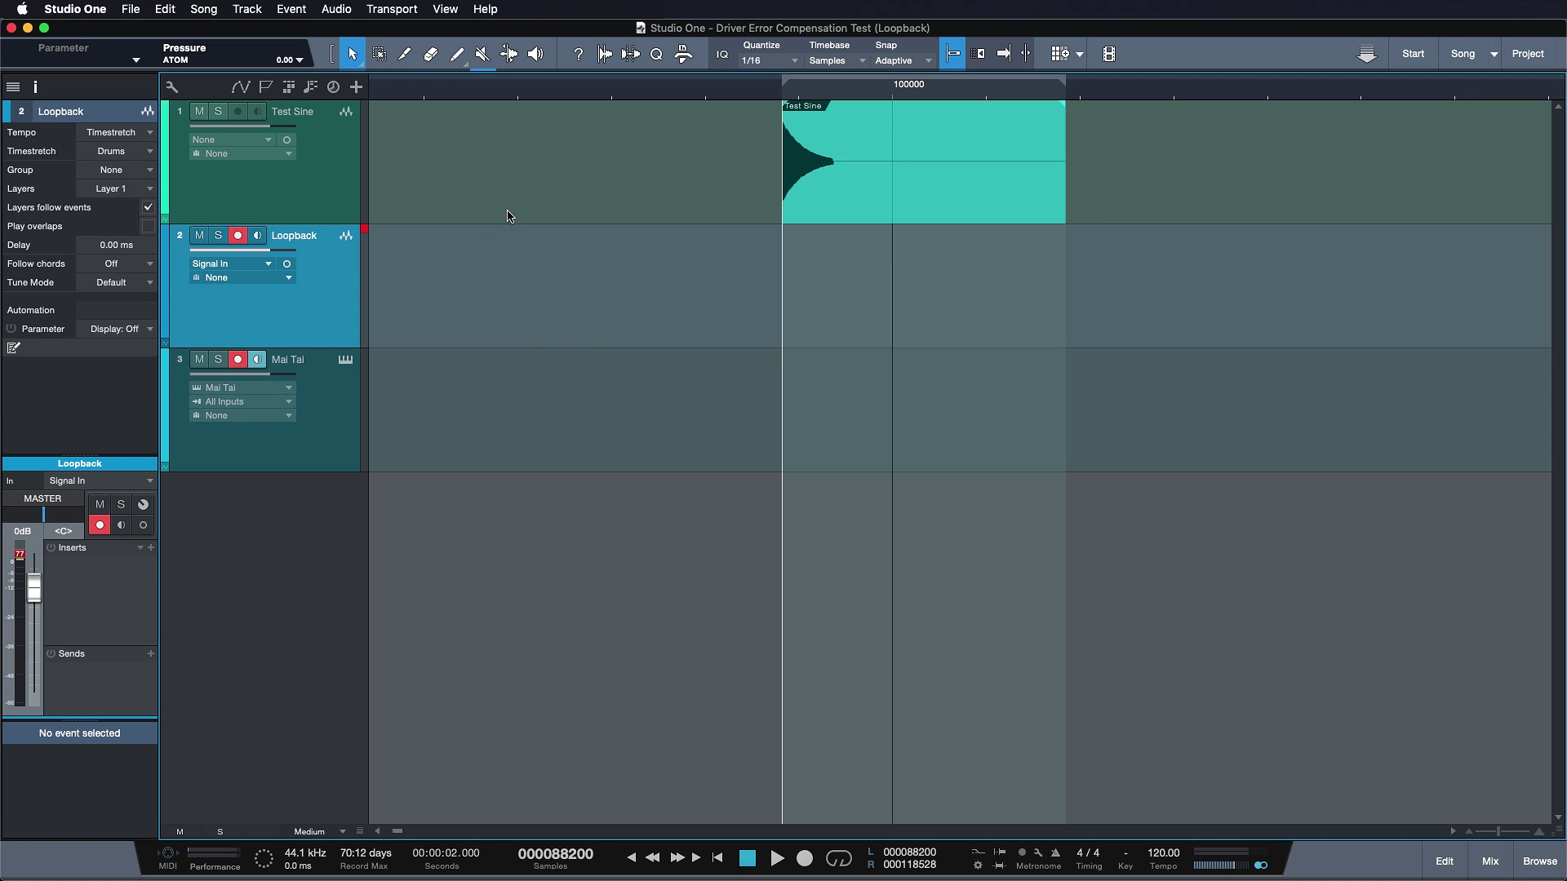
pyautogui.click(870, 185)
pyautogui.hotkey('shift', 'm')
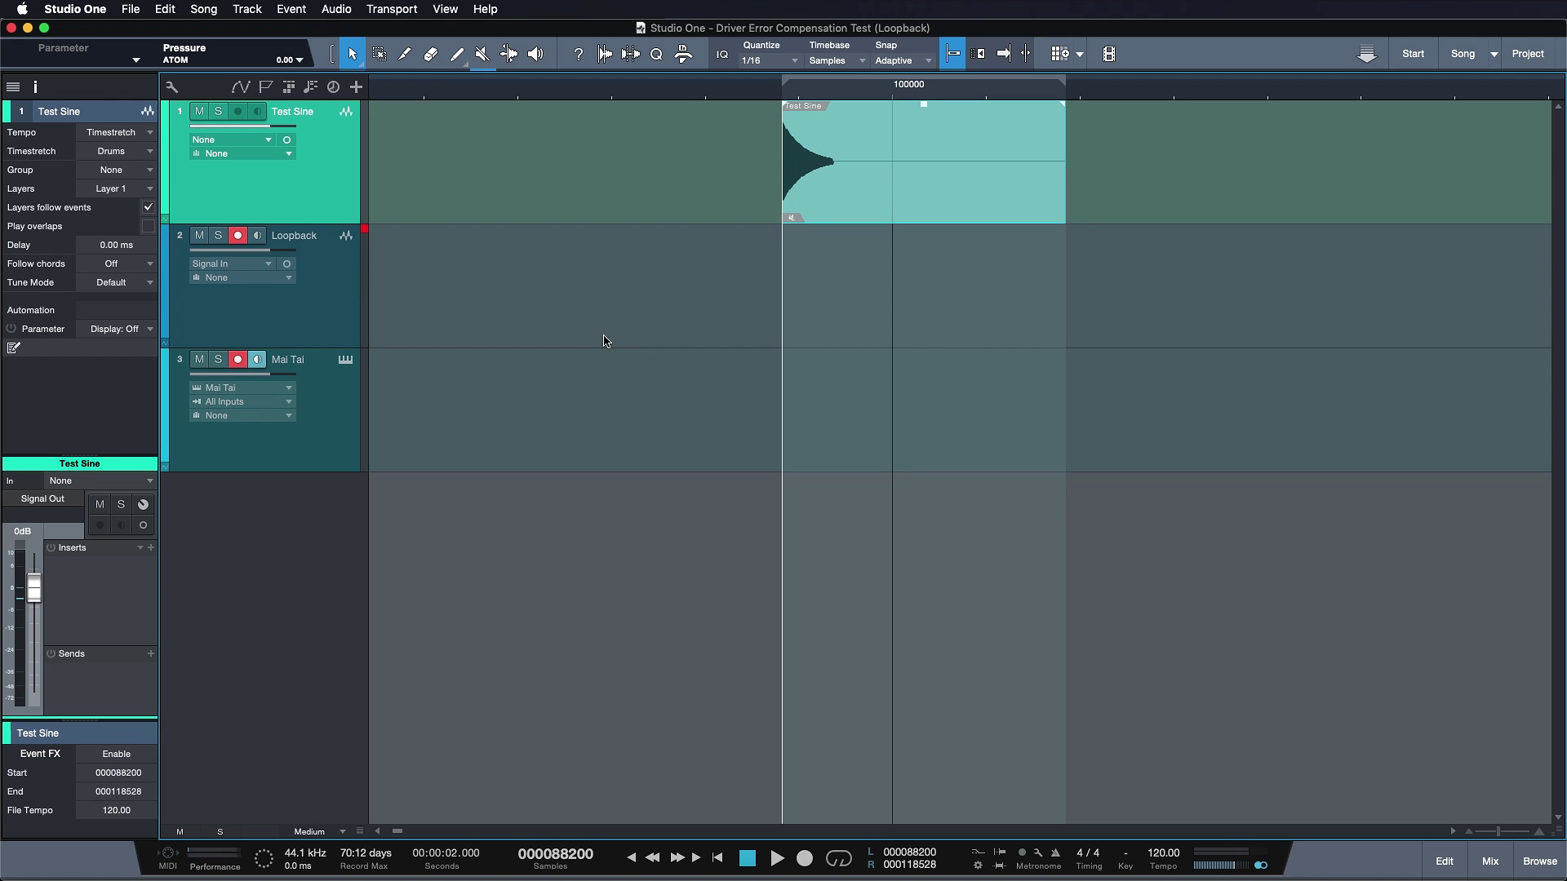
pyautogui.click(361, 412)
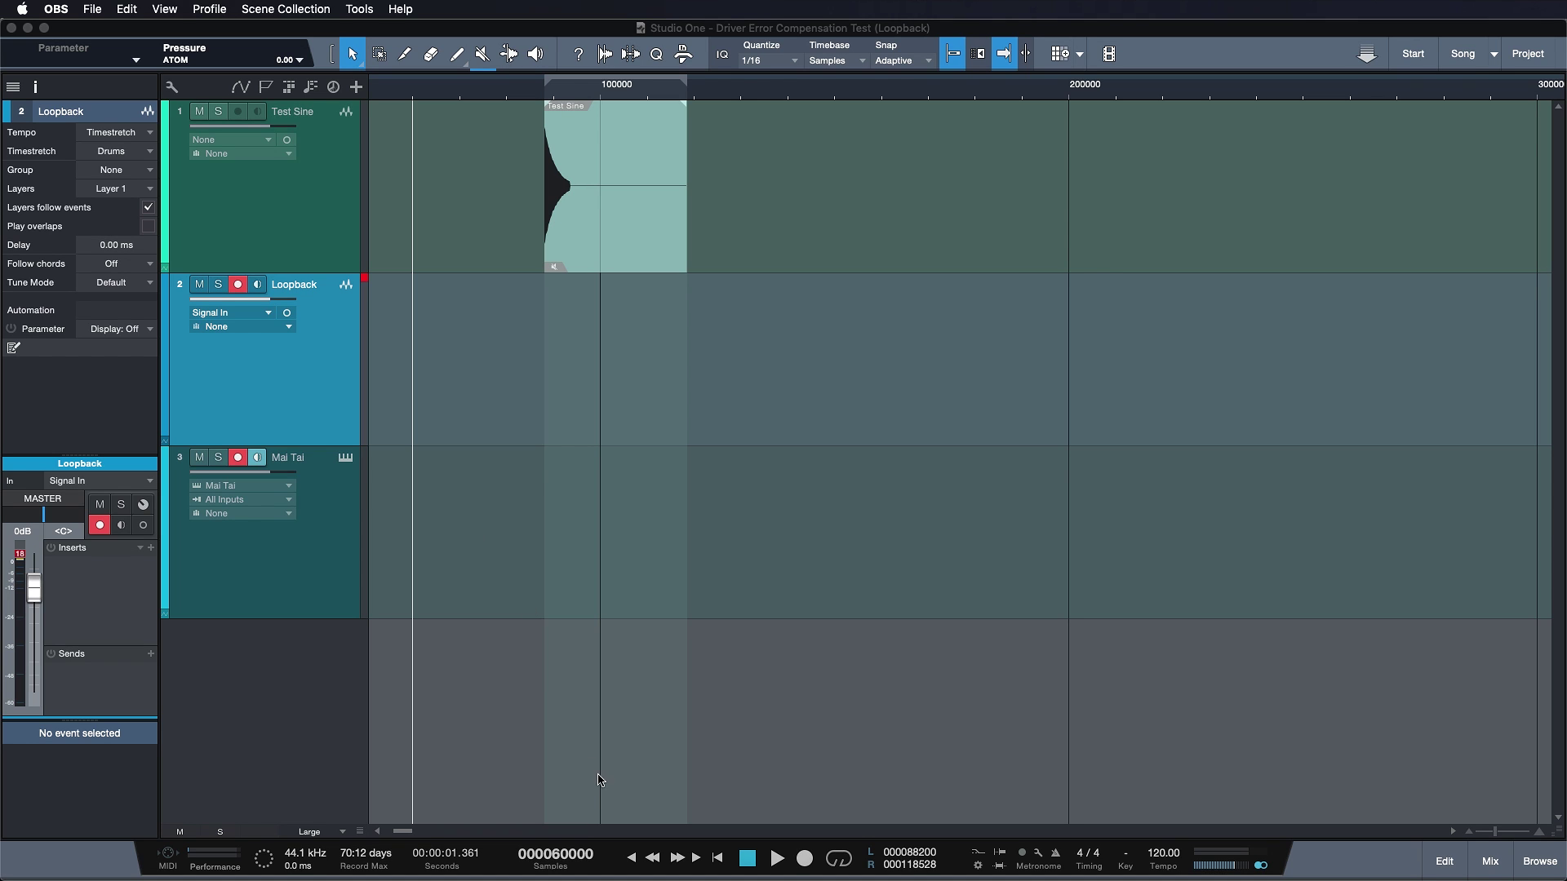
# Switch the time display format from Samples to Seconds.
pyautogui.click(552, 870)
pyautogui.click(552, 870)
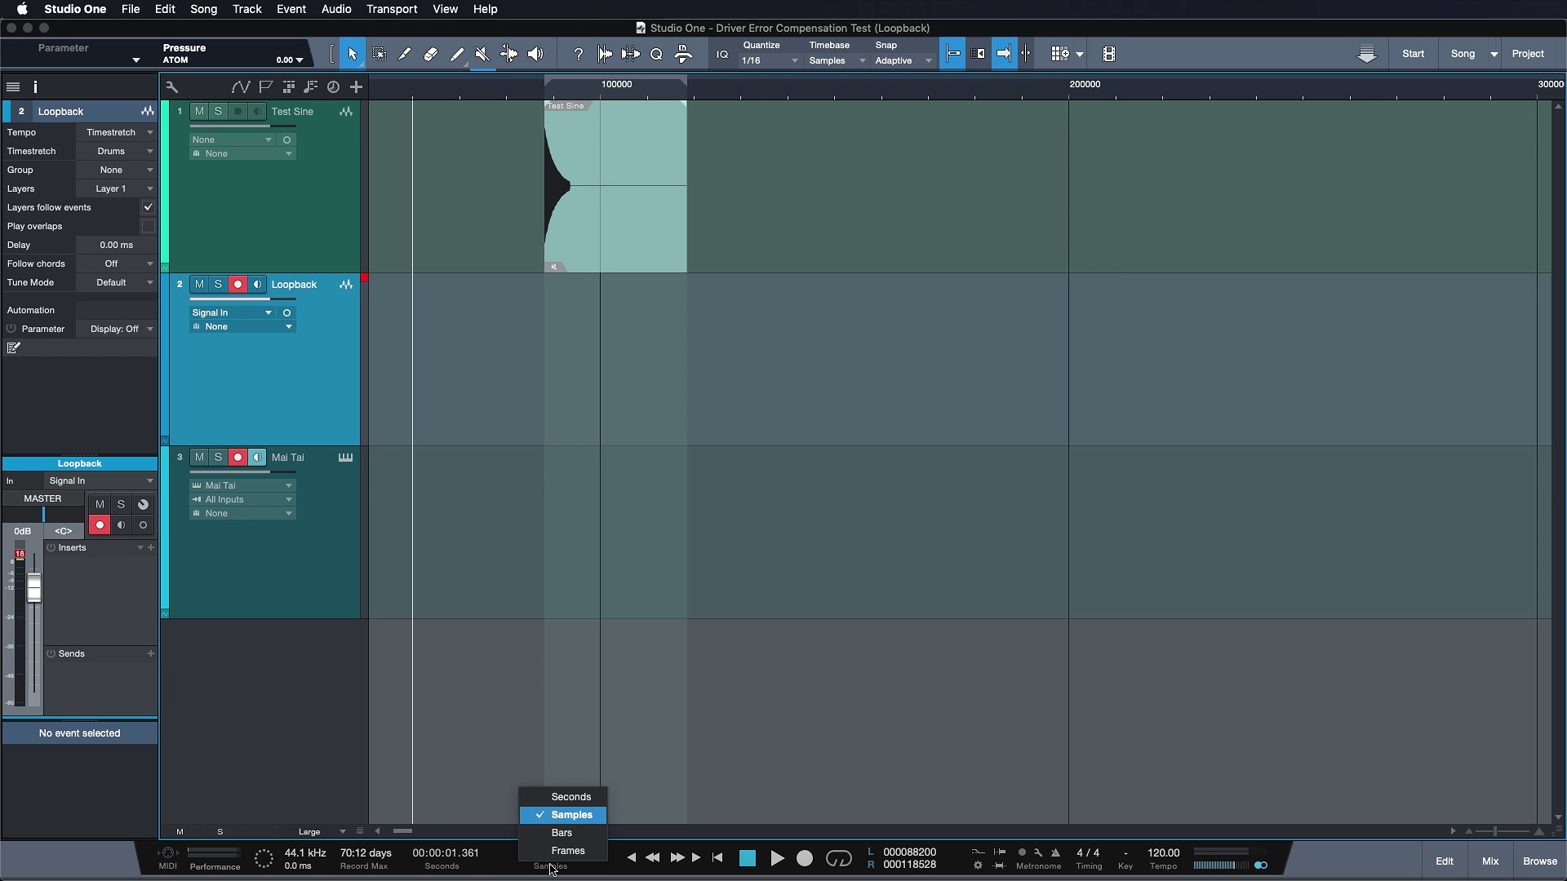
pyautogui.click(545, 797)
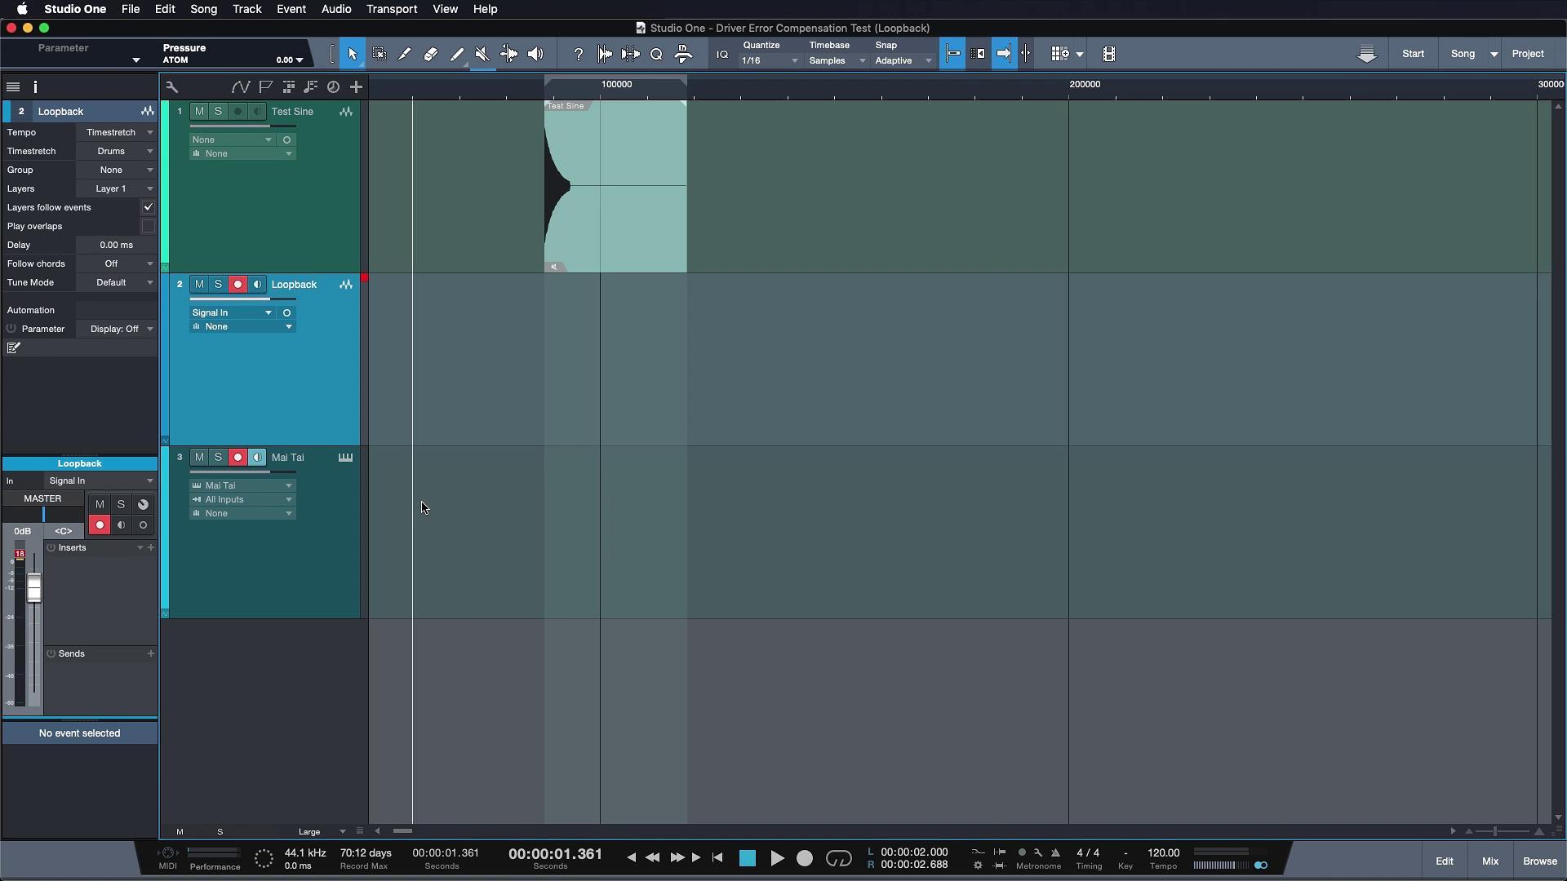
# Check that the MIDI Record Offset preference is 0 ms, closing without changes.
pyautogui.click(96, 7)
pyautogui.click(66, 52)
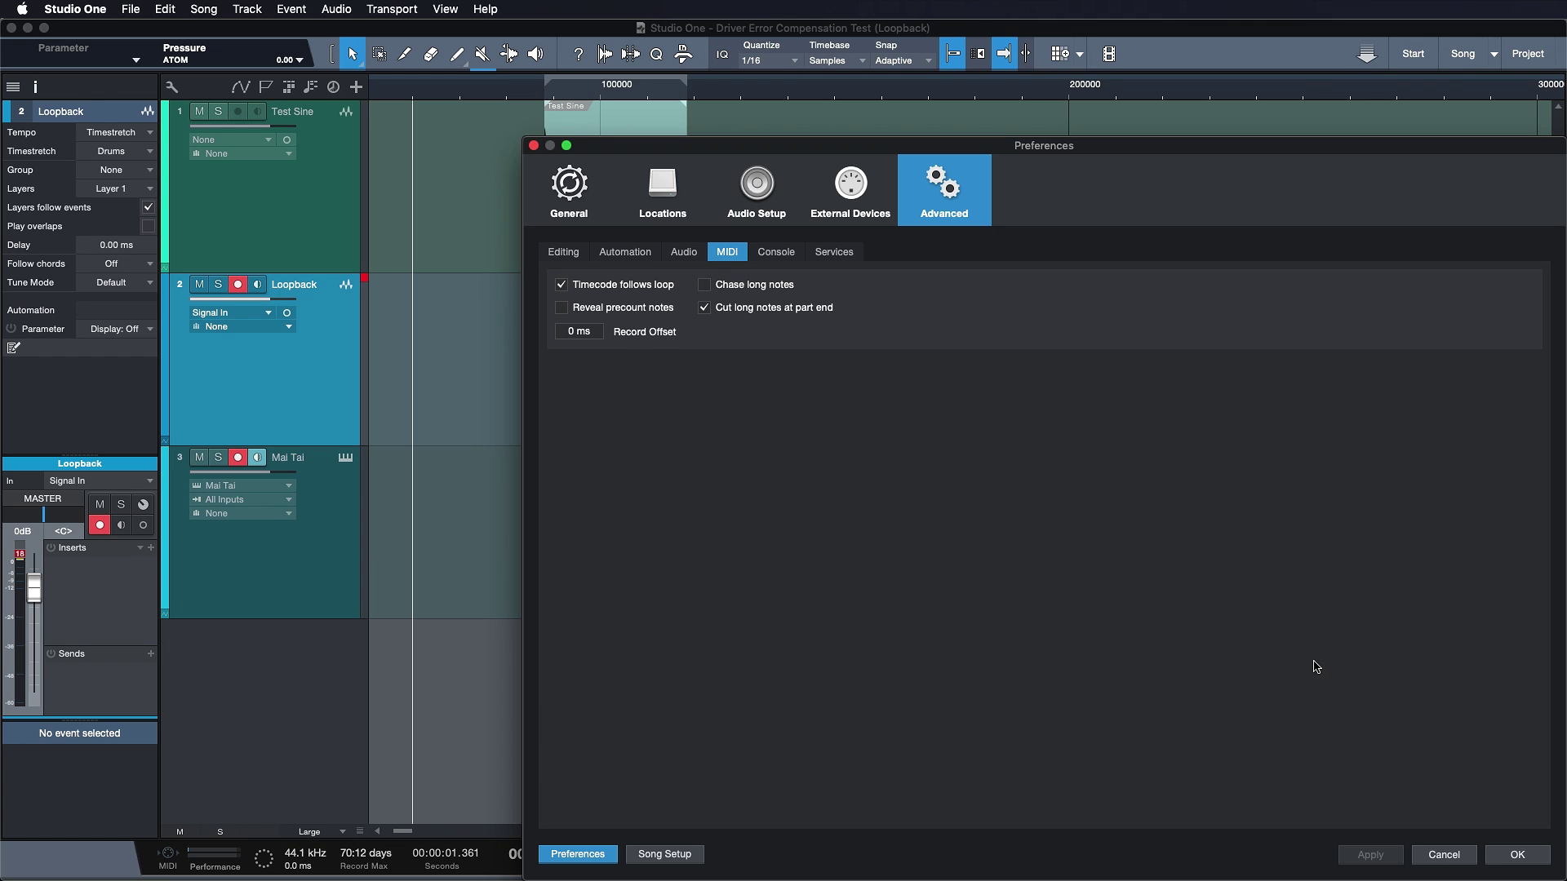
pyautogui.click(1443, 855)
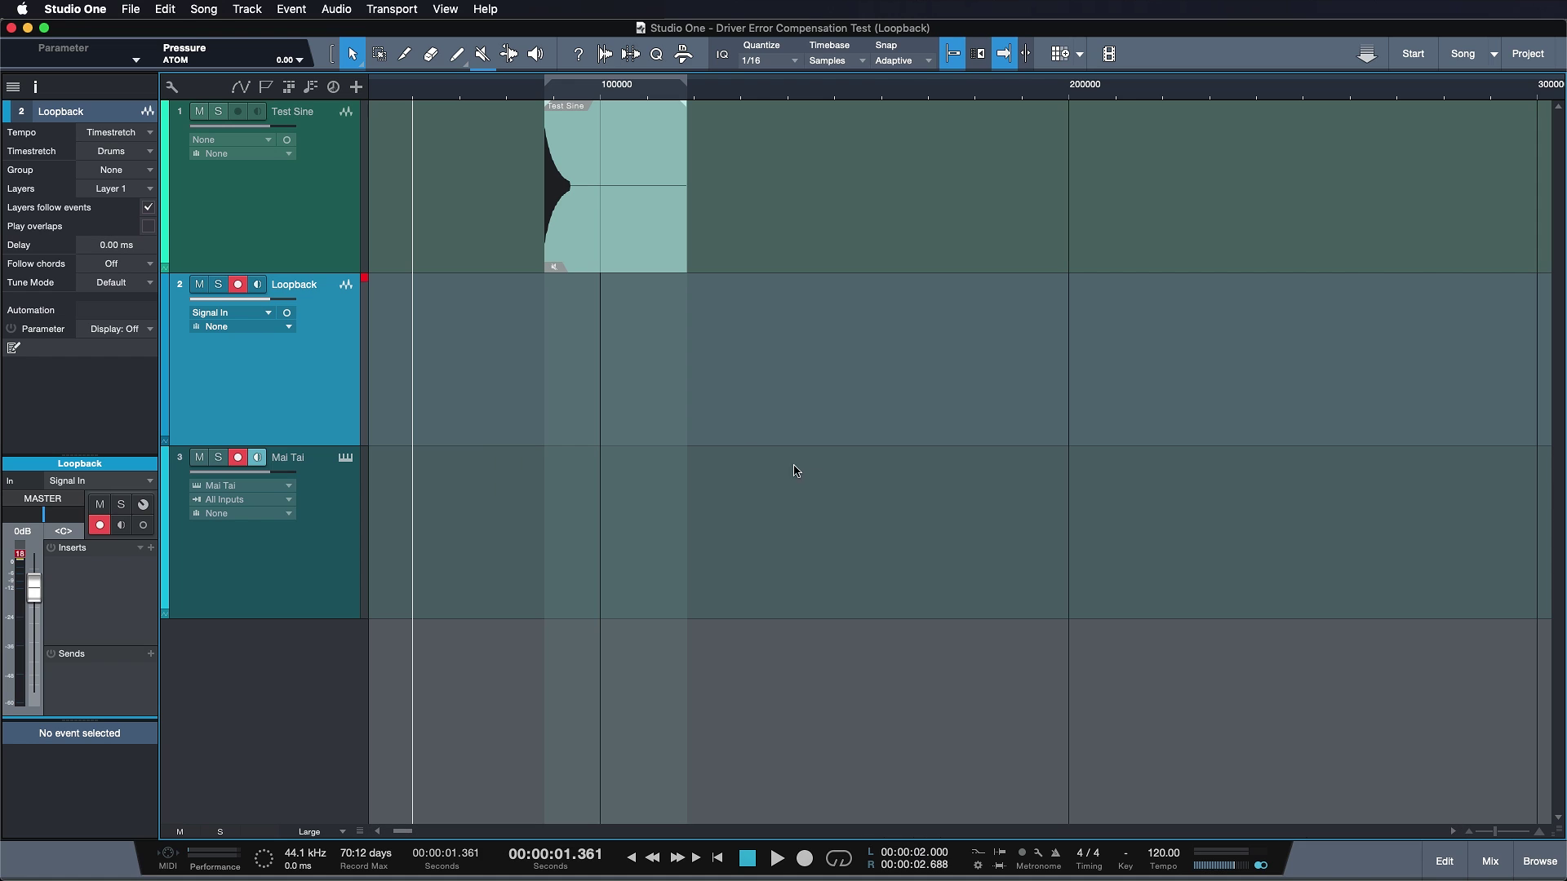
# Record a take on the armed Loopback and Mai Tai tracks while the five notes play.
pyautogui.press('KP_Multiply')
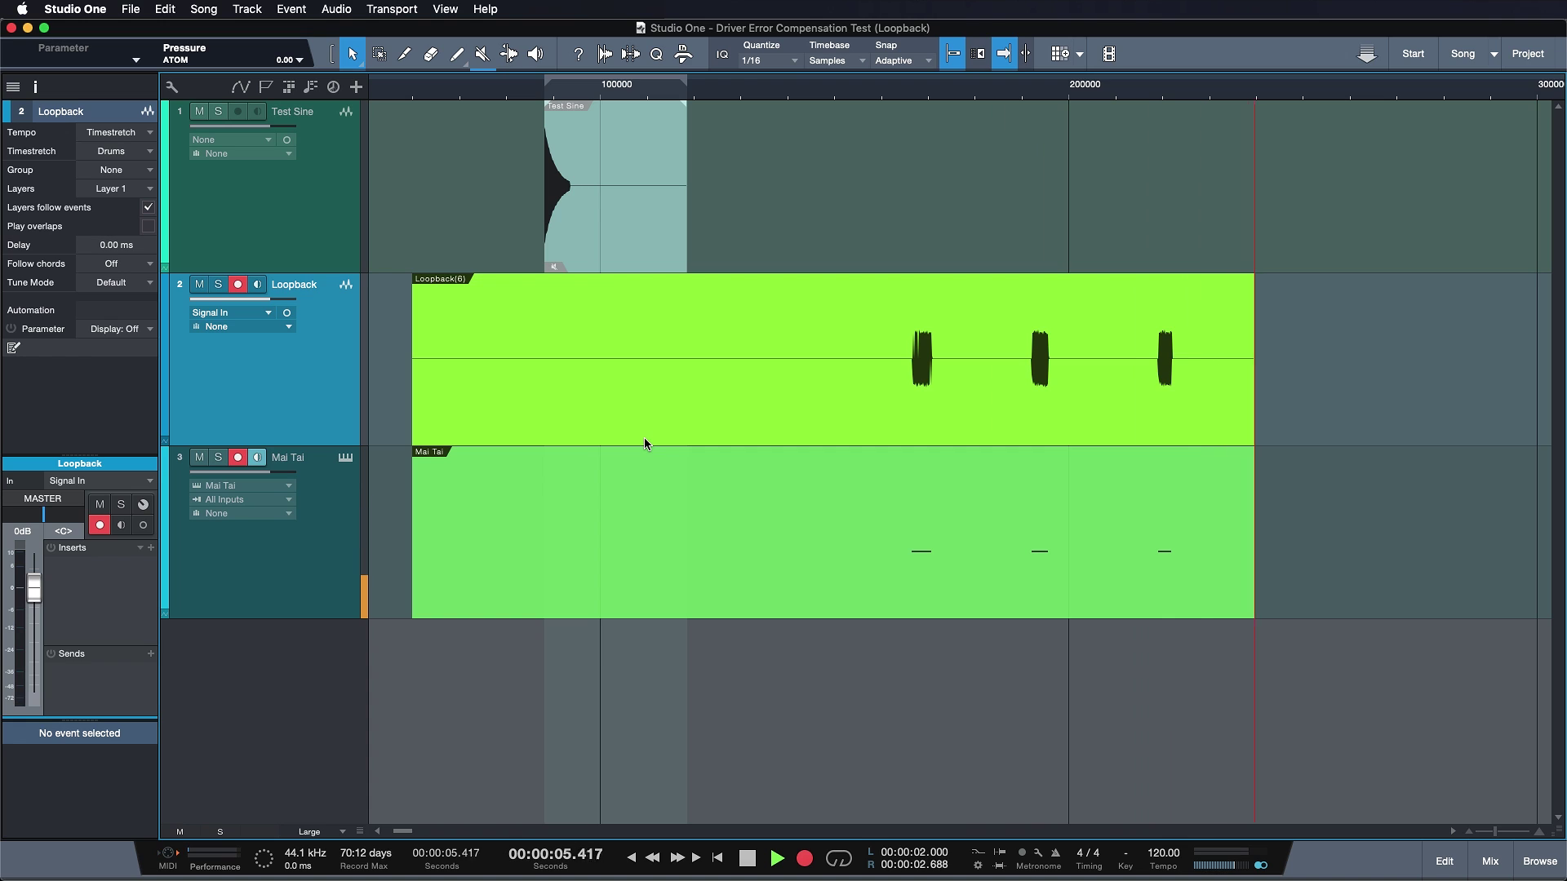
pyautogui.press('space')
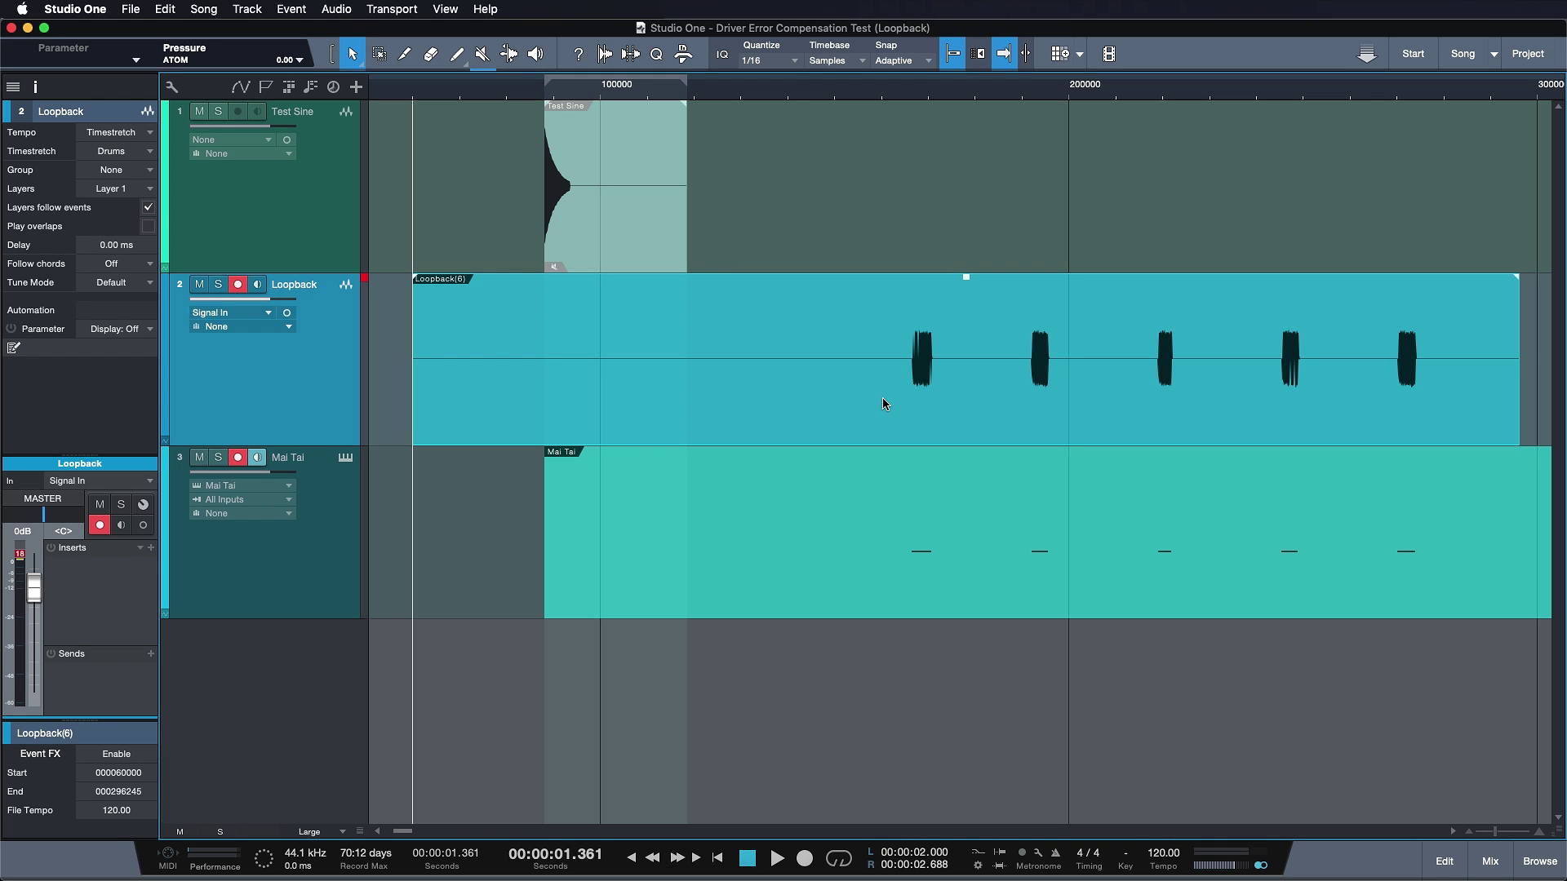
# Zoom in to compare the first Mai Tai note's start with its recorded sine burst.
pyautogui.click(867, 515)
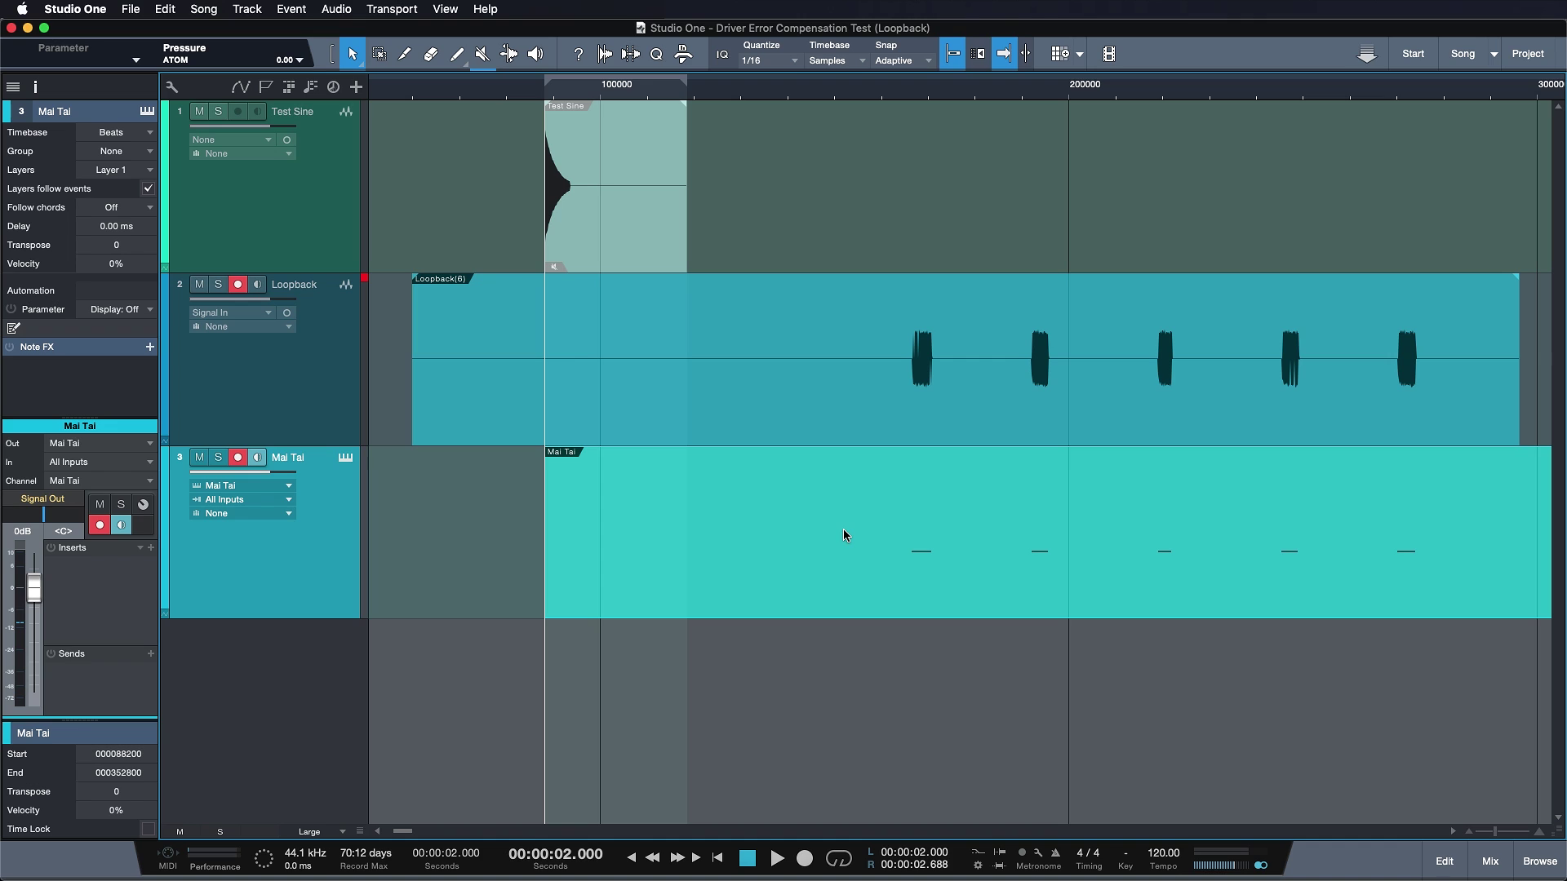
pyautogui.press('Tab')
pyautogui.press('e')
pyautogui.press('e')
pyautogui.press('e')
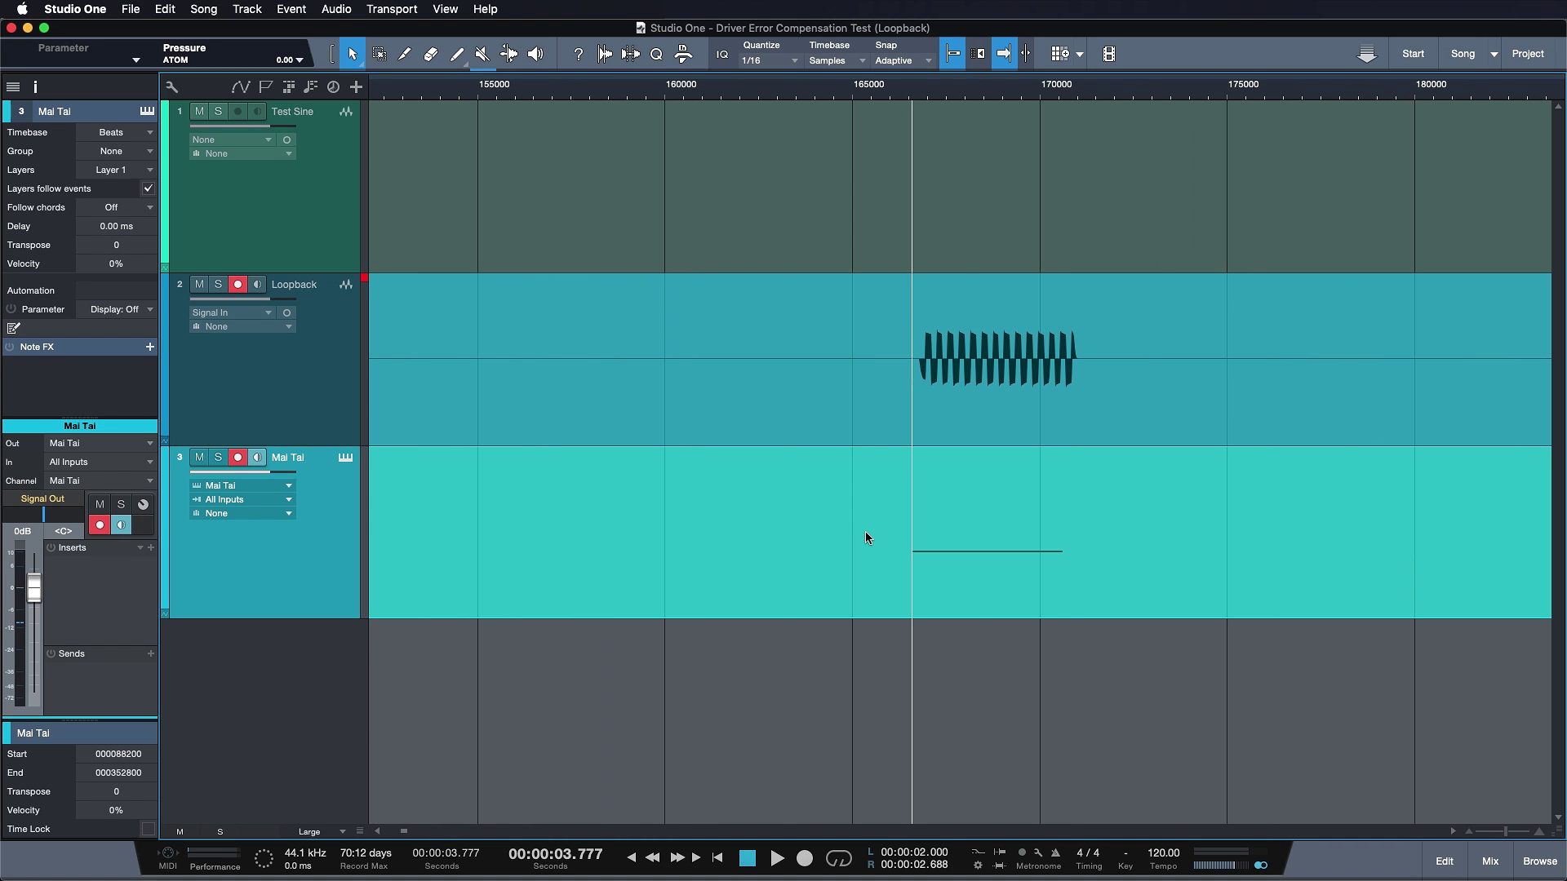
pyautogui.press('e')
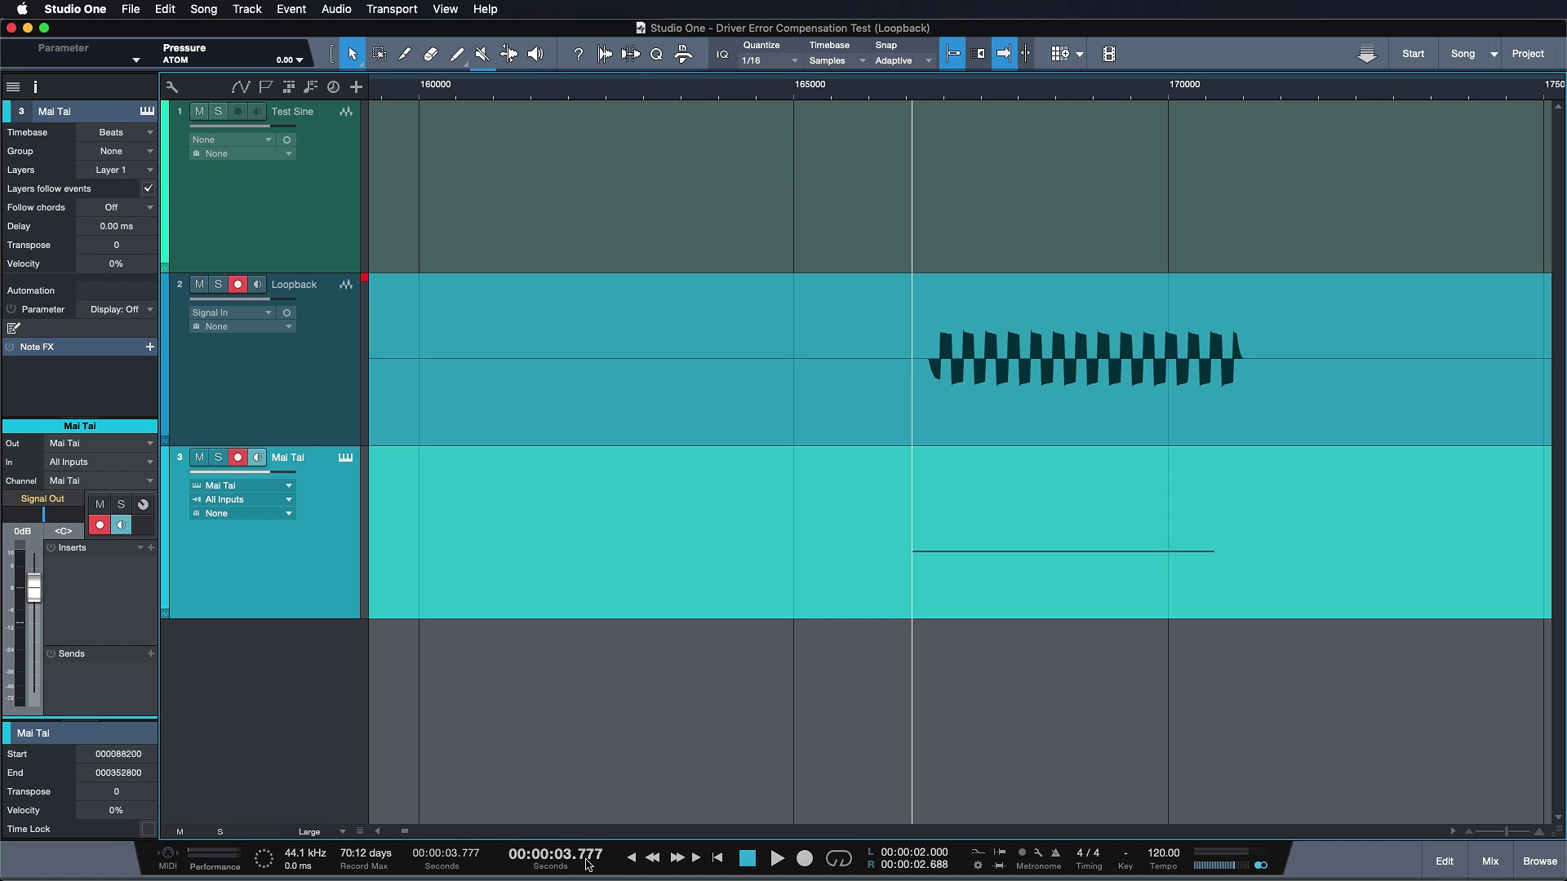
pyautogui.click(928, 419)
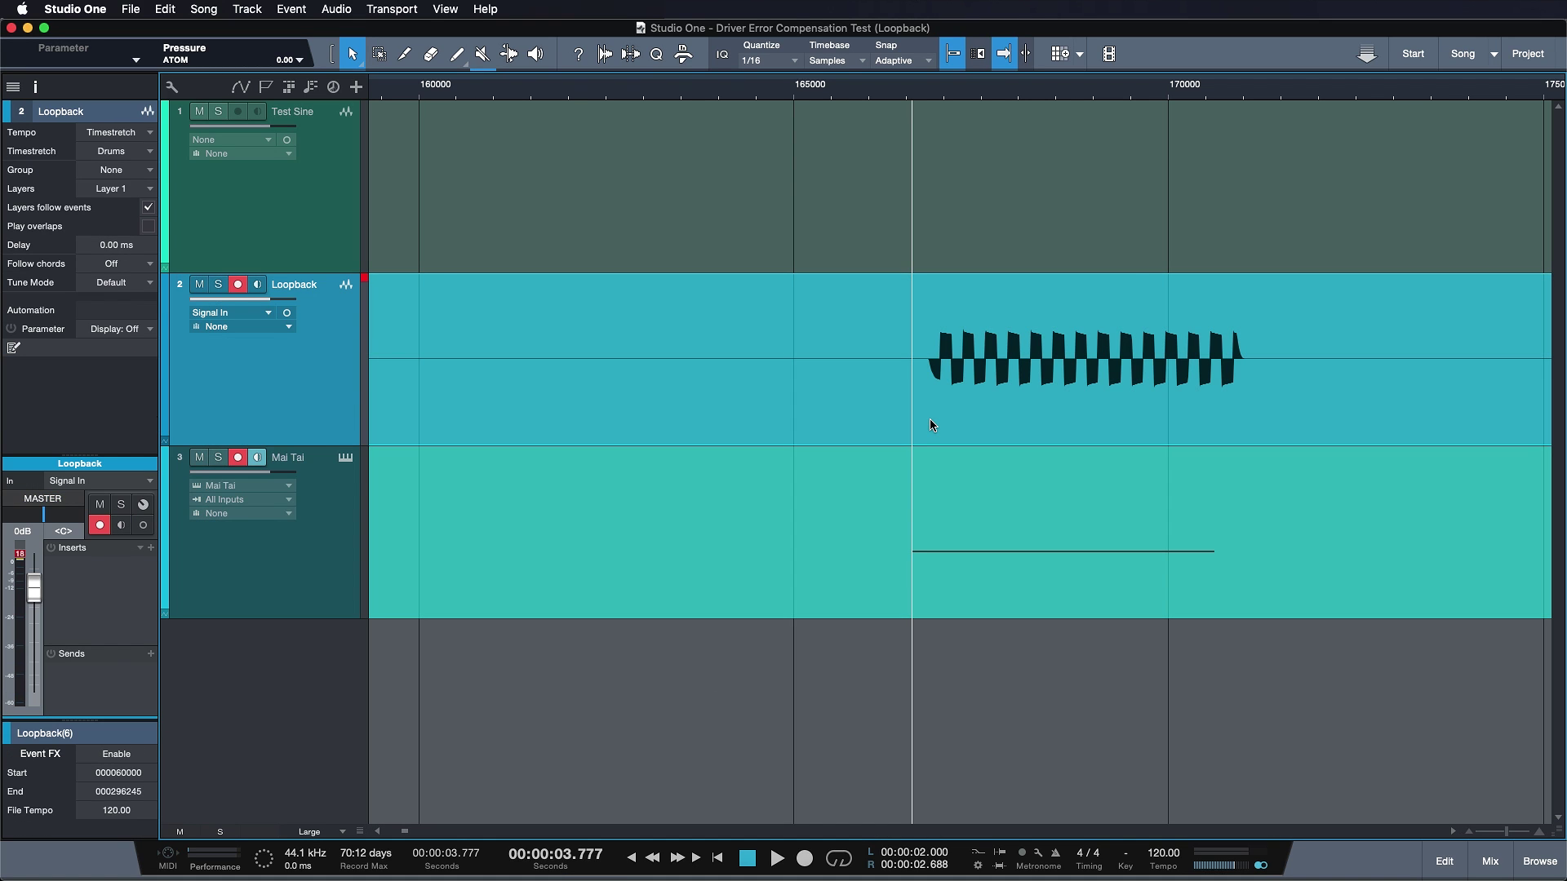
pyautogui.press('l')
pyautogui.press('Tab')
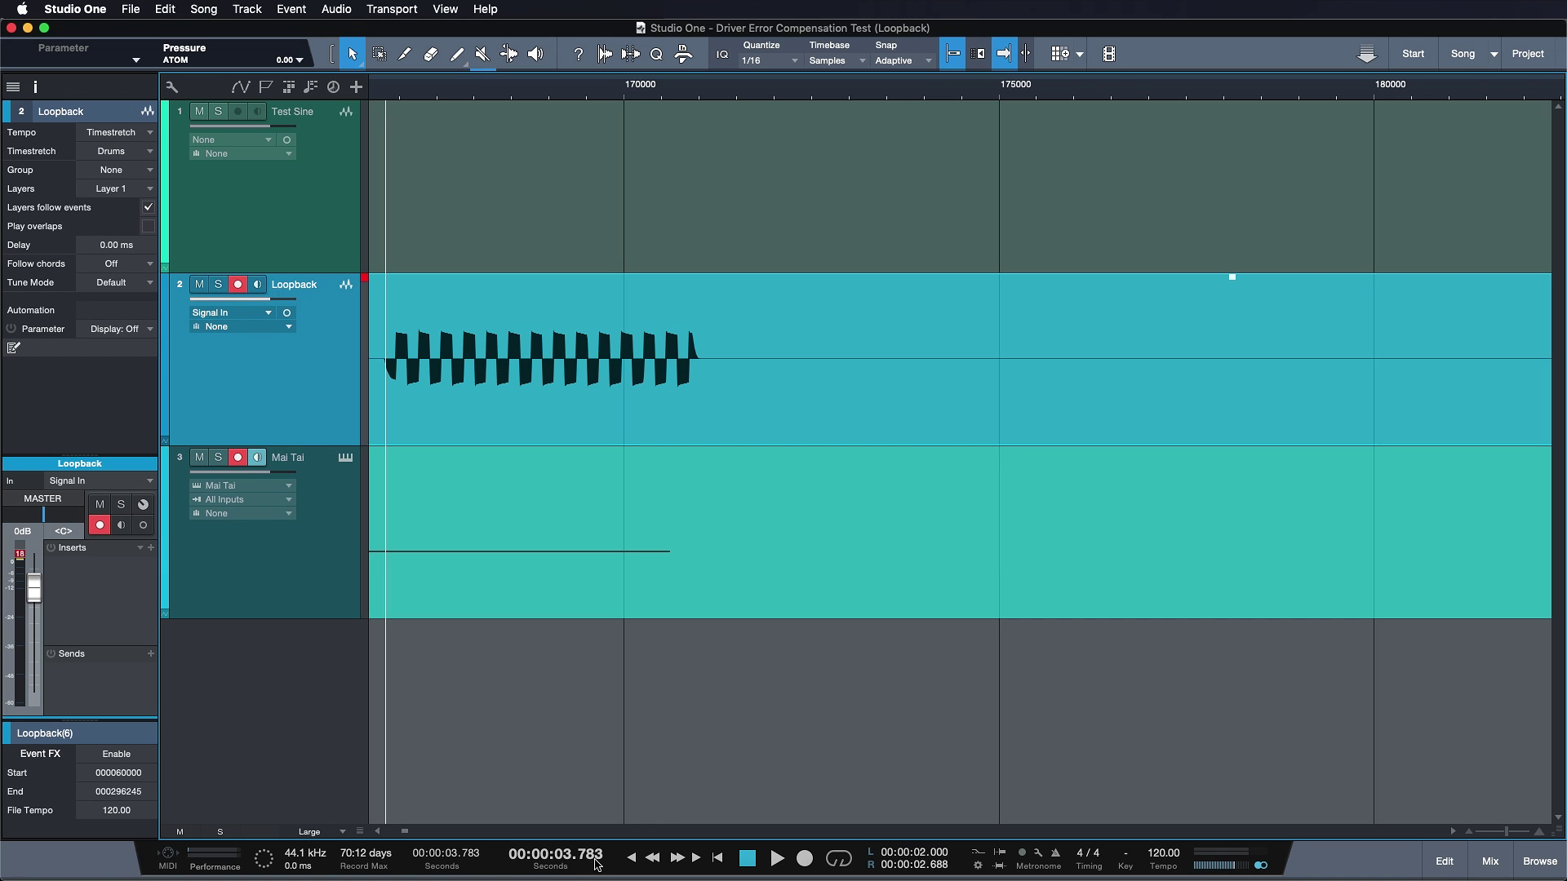
pyautogui.click(585, 544)
pyautogui.press('w')
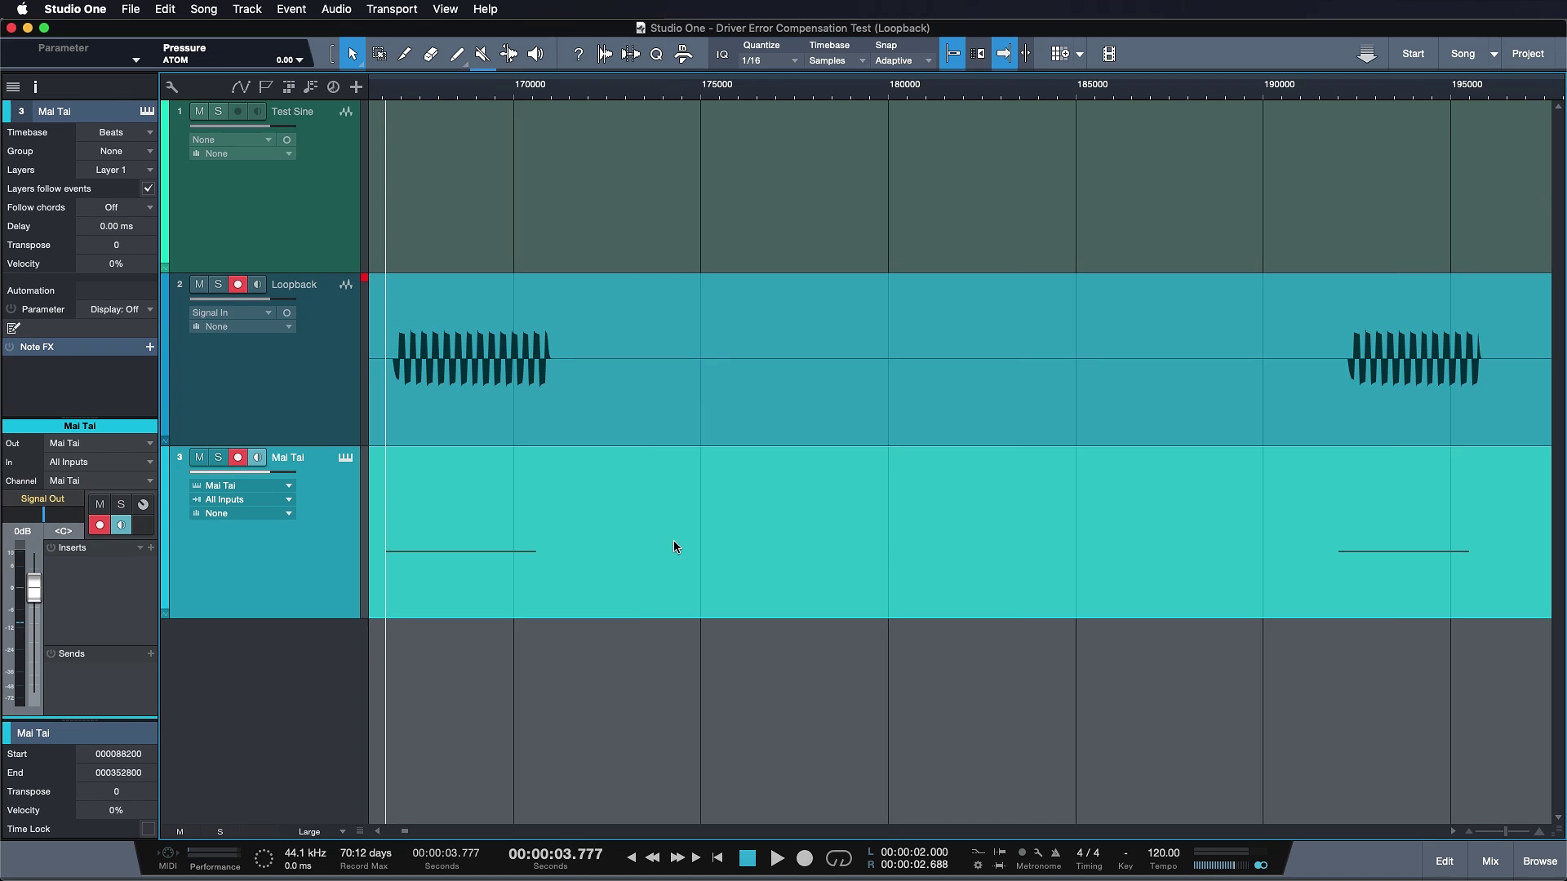
# Set the MIDI Record Offset preference to 6 ms.
pyautogui.click(76, 9)
pyautogui.click(90, 54)
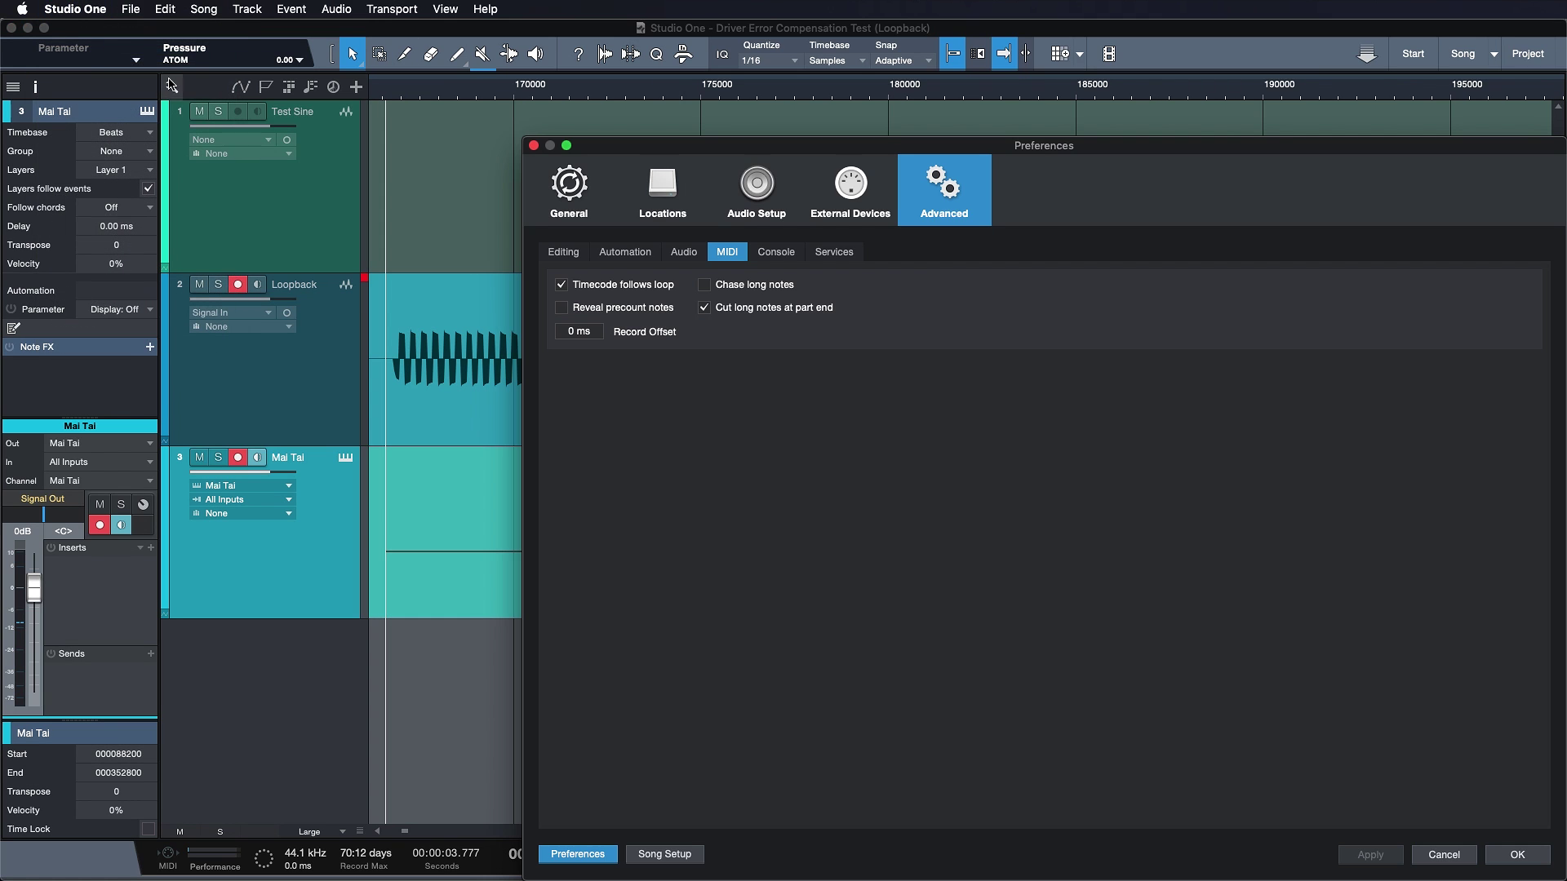
pyautogui.click(581, 332)
pyautogui.write('6')
pyautogui.press('Return')
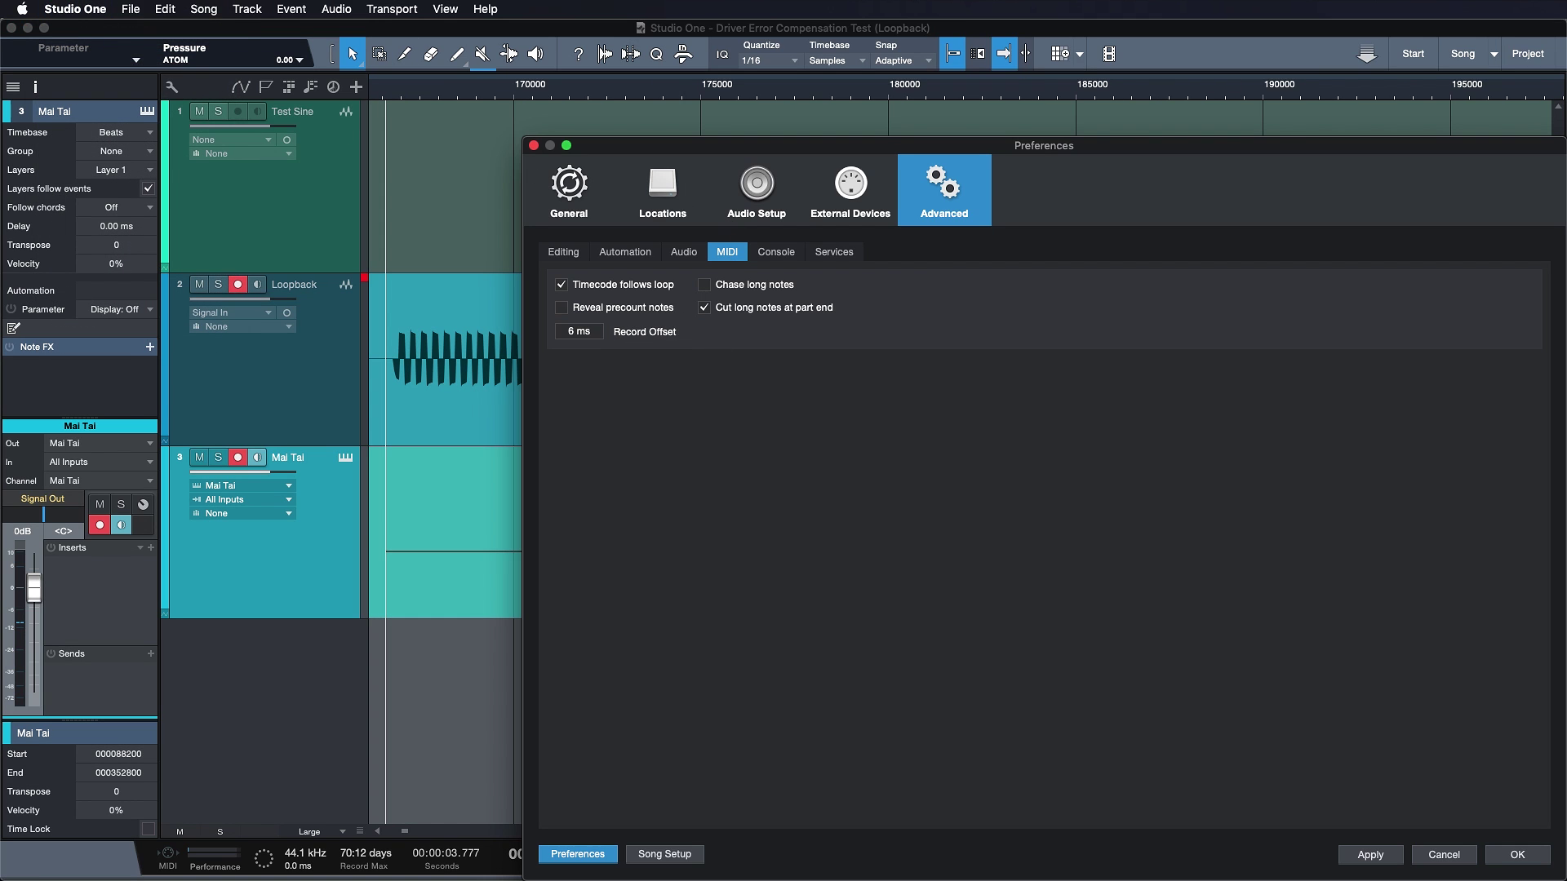
pyautogui.click(1517, 854)
# Delete the previous Loopback and Mai Tai events and record a fresh take.
pyautogui.press('w')
pyautogui.press('w')
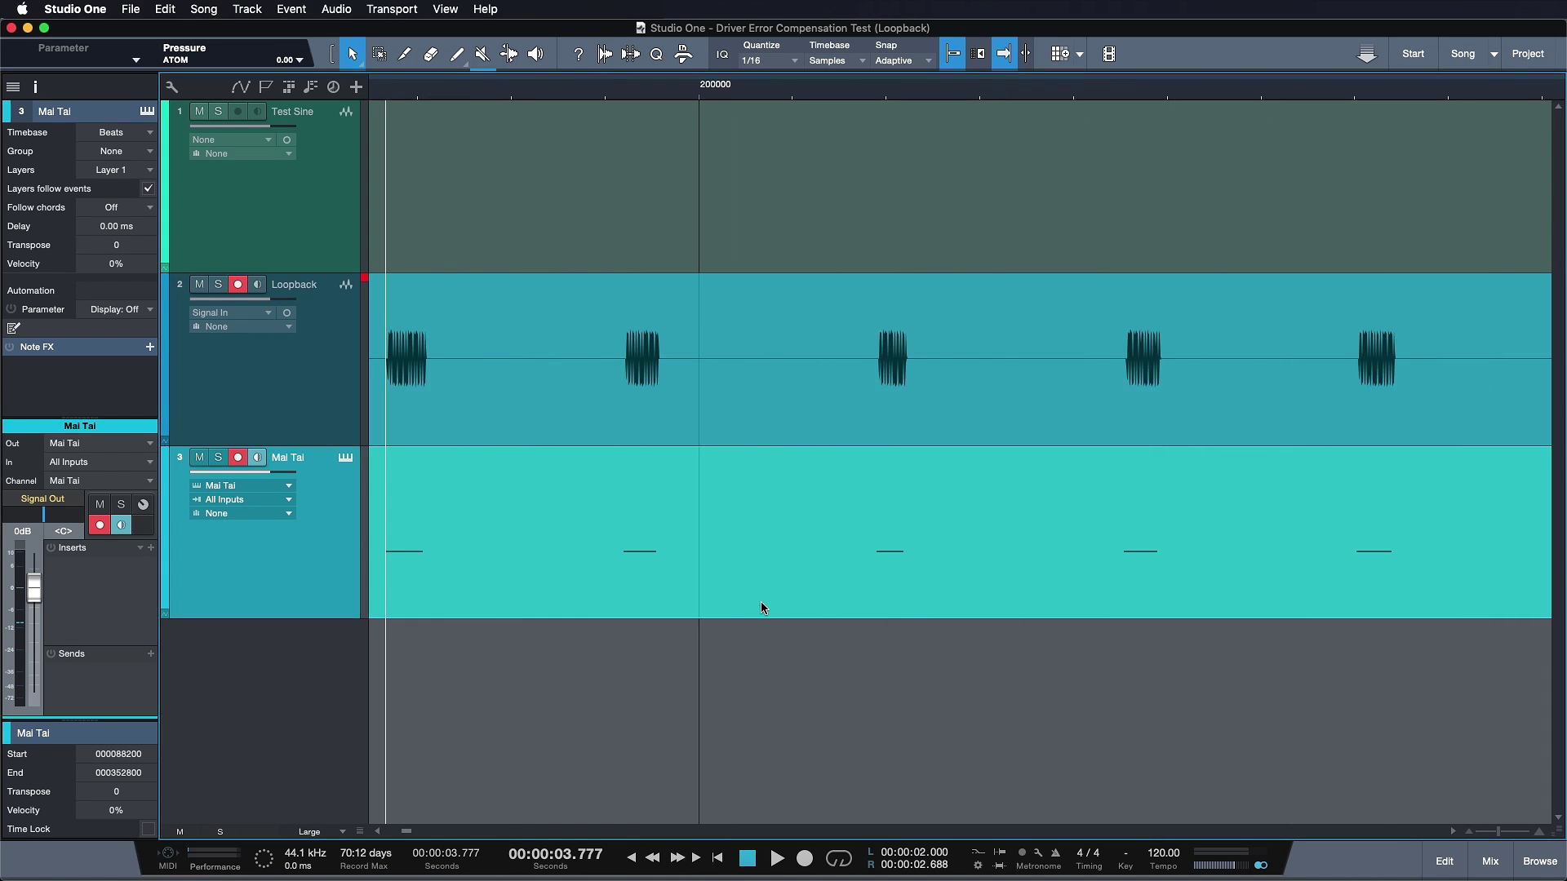
pyautogui.click(850, 409)
pyautogui.press('Delete')
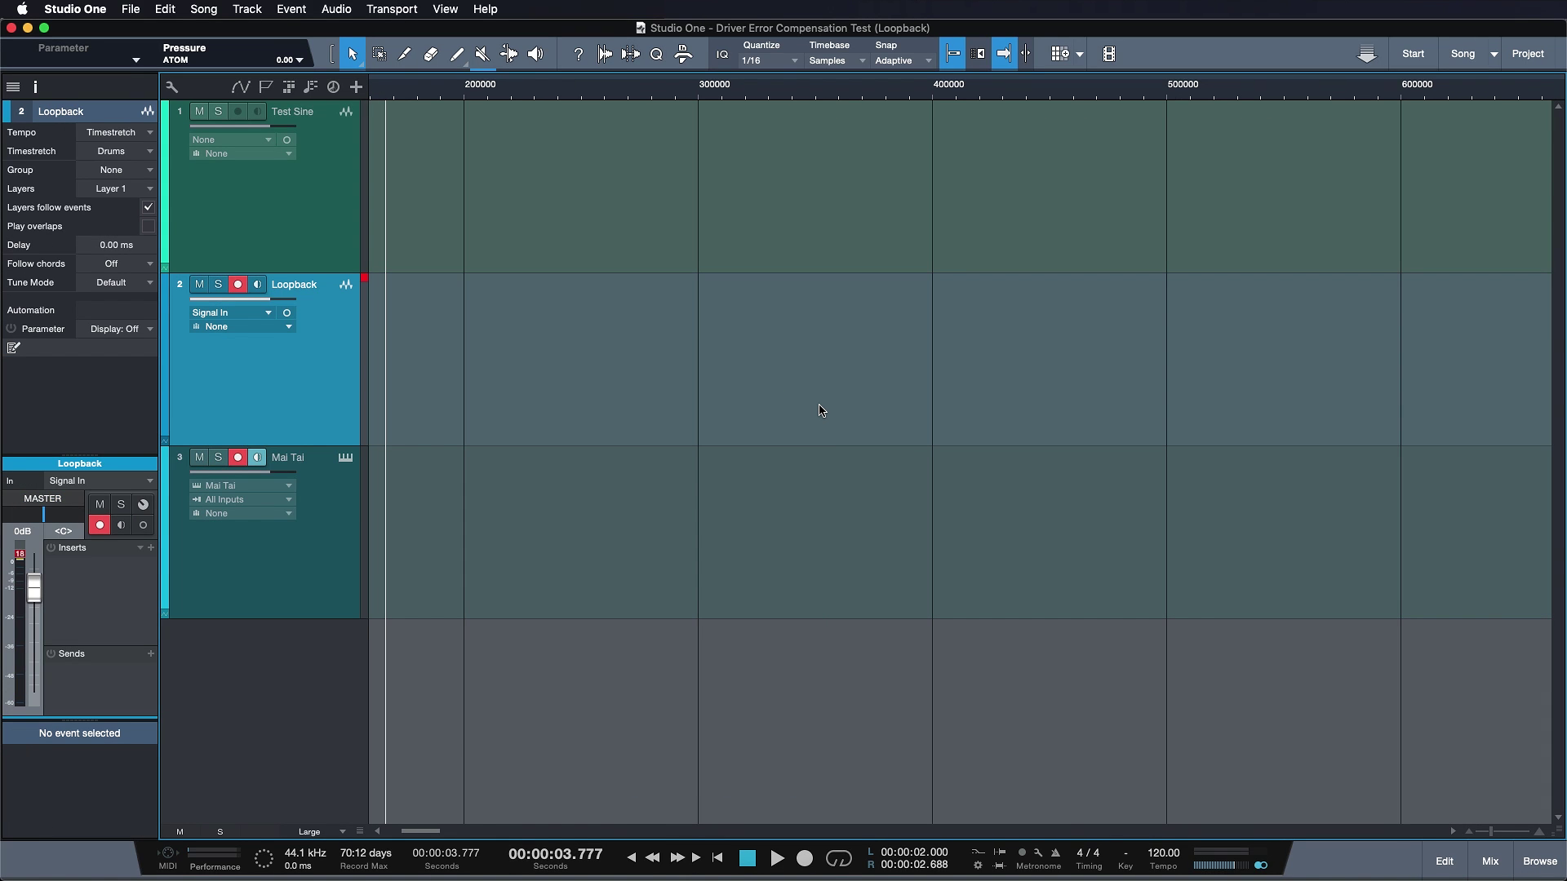
pyautogui.press('KP_Multiply')
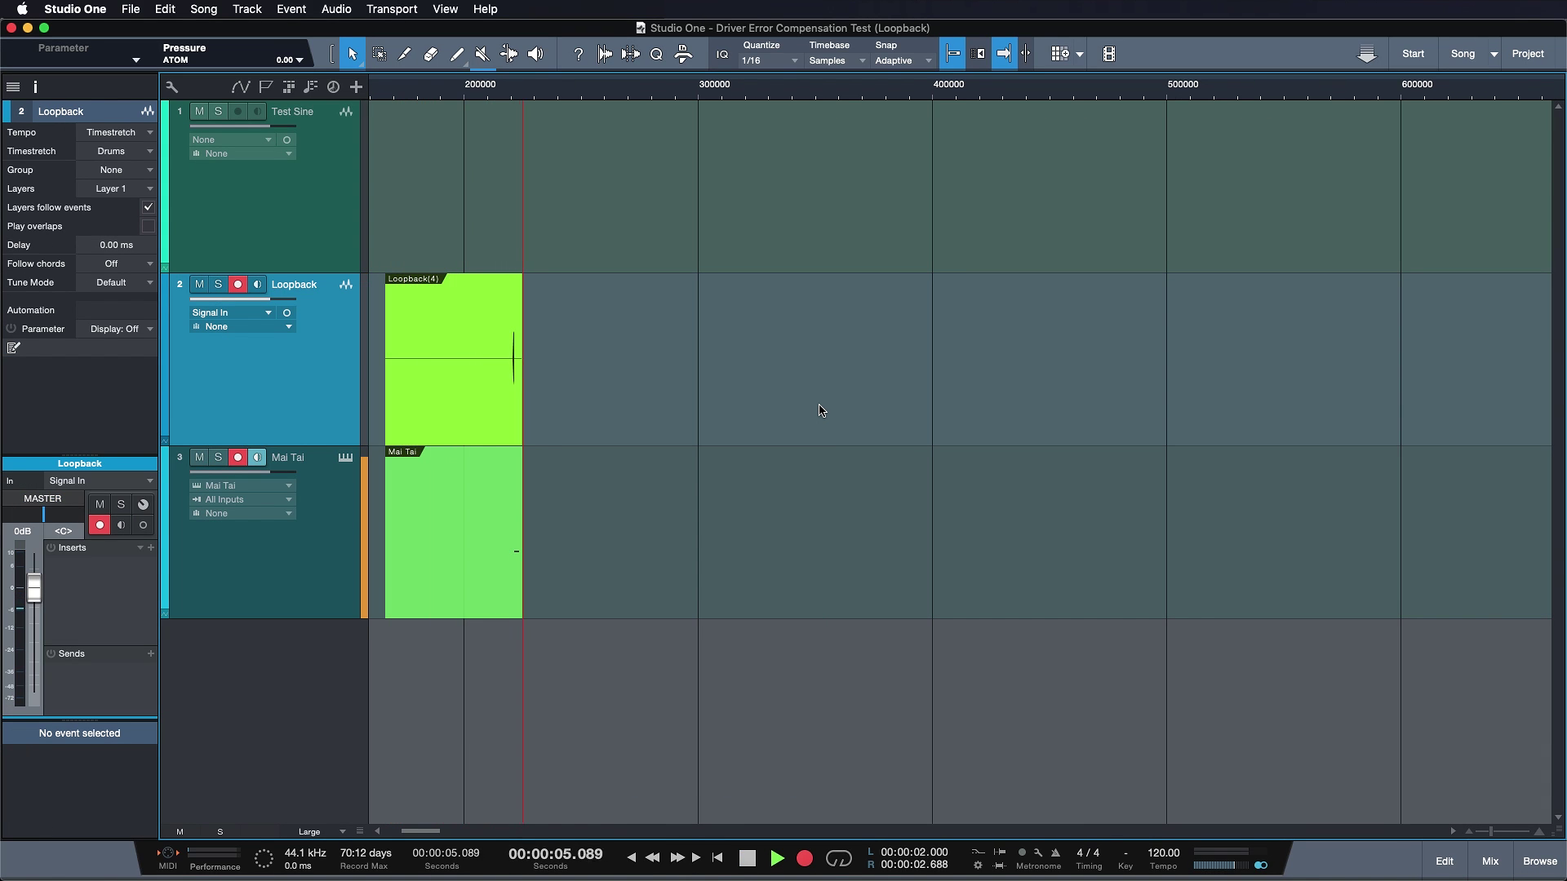
pyautogui.press('space')
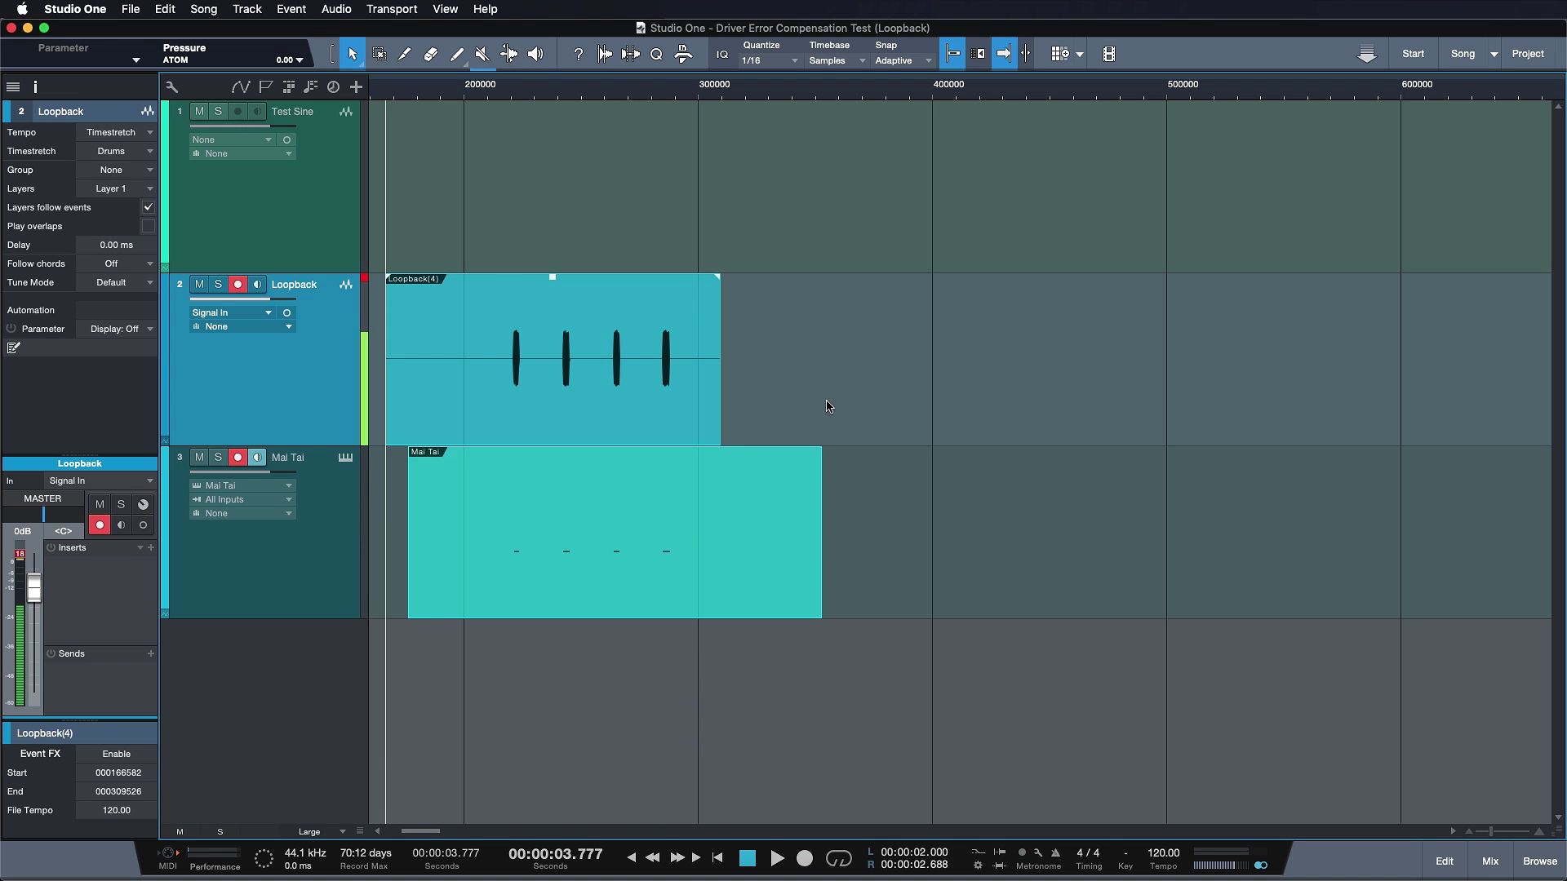
# Step through the first three Mai Tai note transients to confirm they align with the sine bursts.
pyautogui.click(571, 562)
pyautogui.press('Tab')
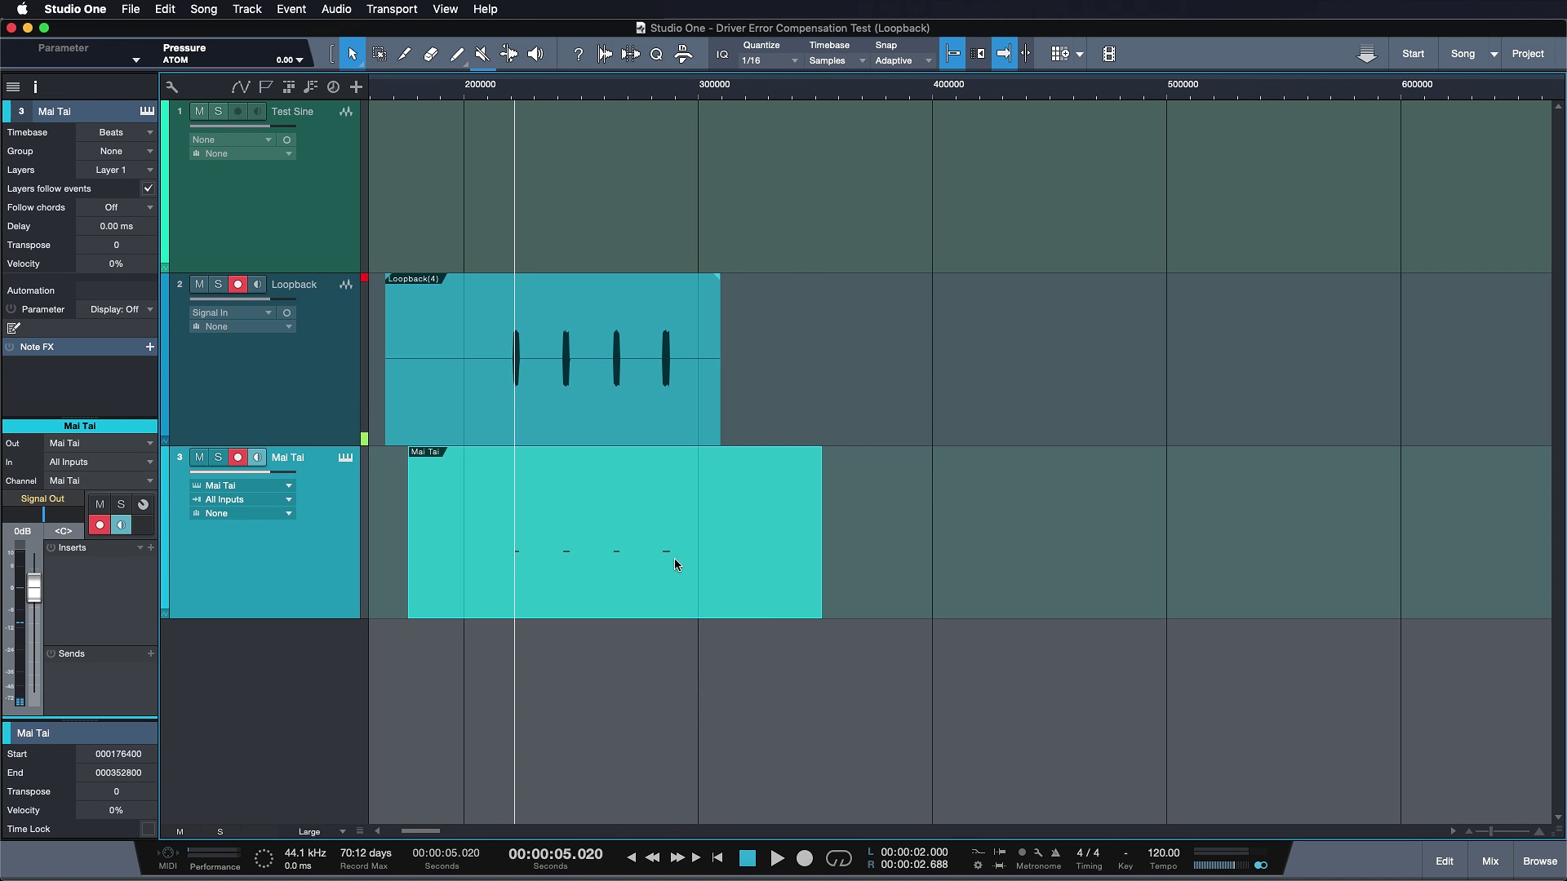
pyautogui.press('e')
pyautogui.press('e')
pyautogui.press('e')
pyautogui.press('Tab')
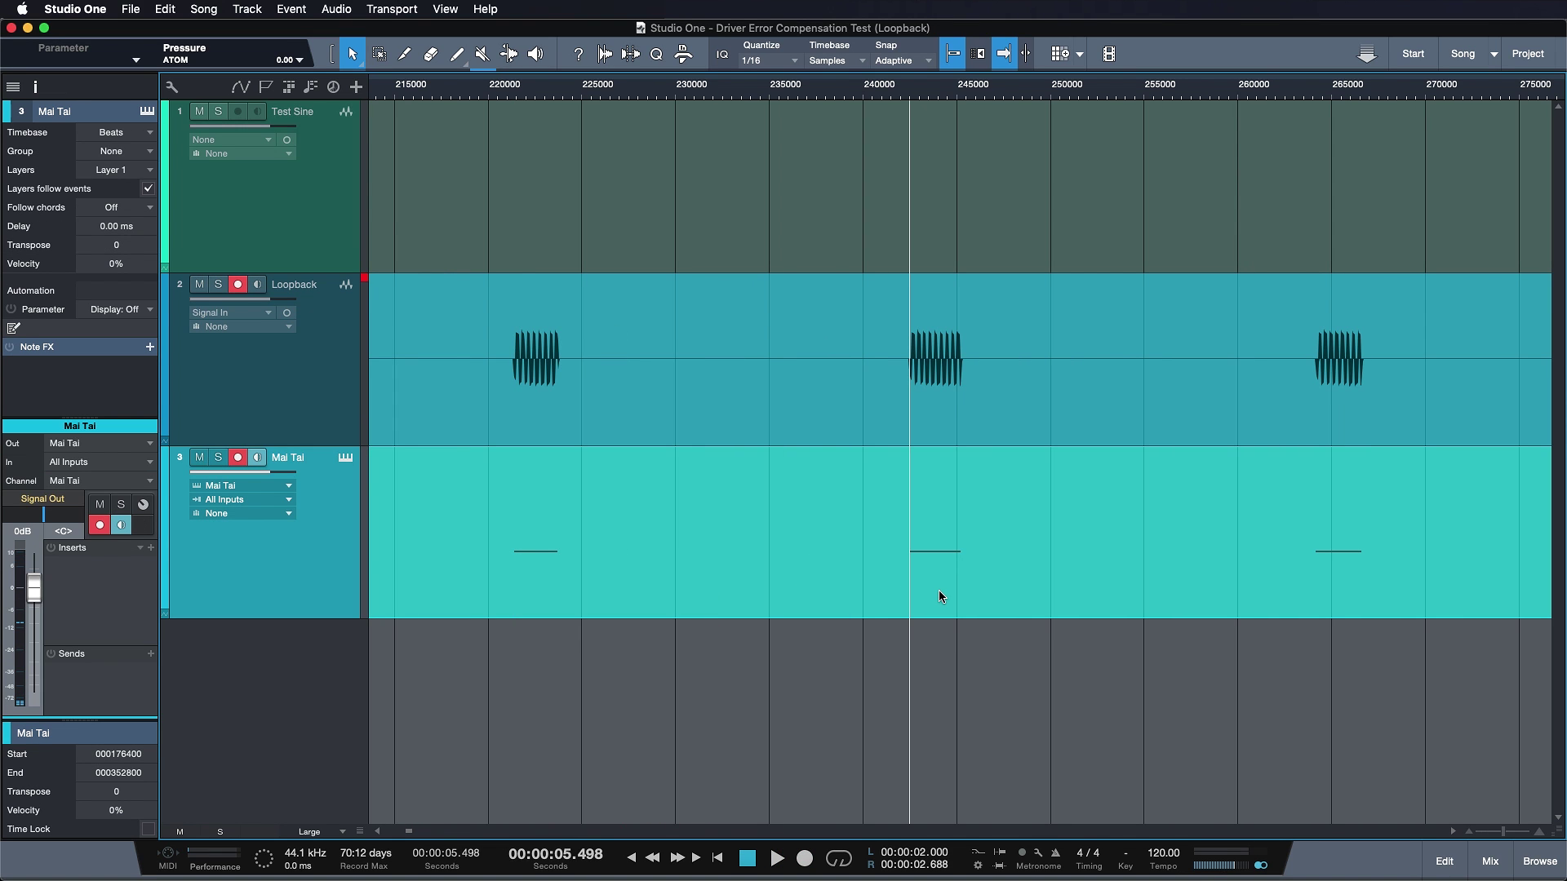
pyautogui.press('Tab')
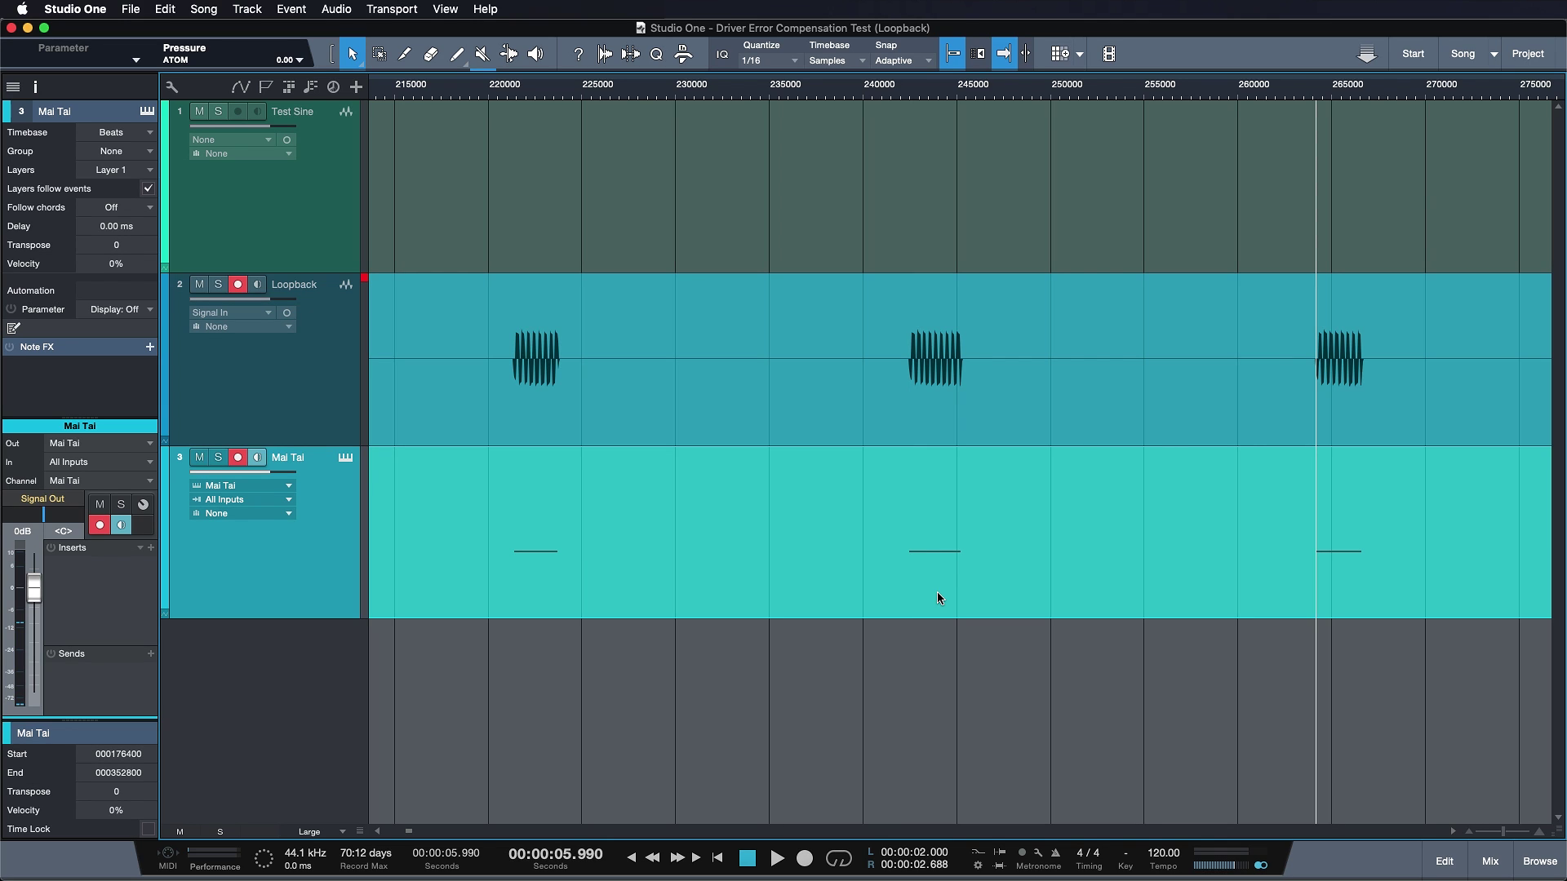